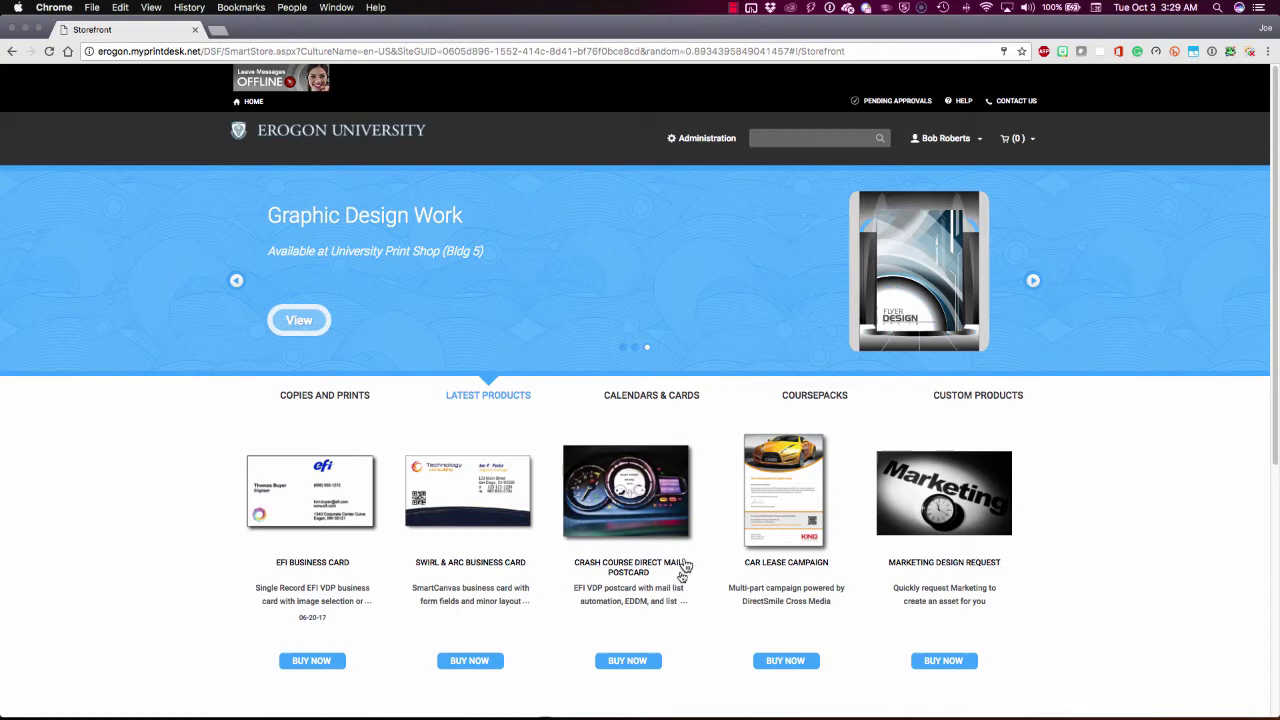
Begin a Crash Course Direct Mail Postcard order with Batch Mode personalization
{"action": "left_click", "coordinate": [628, 664]}
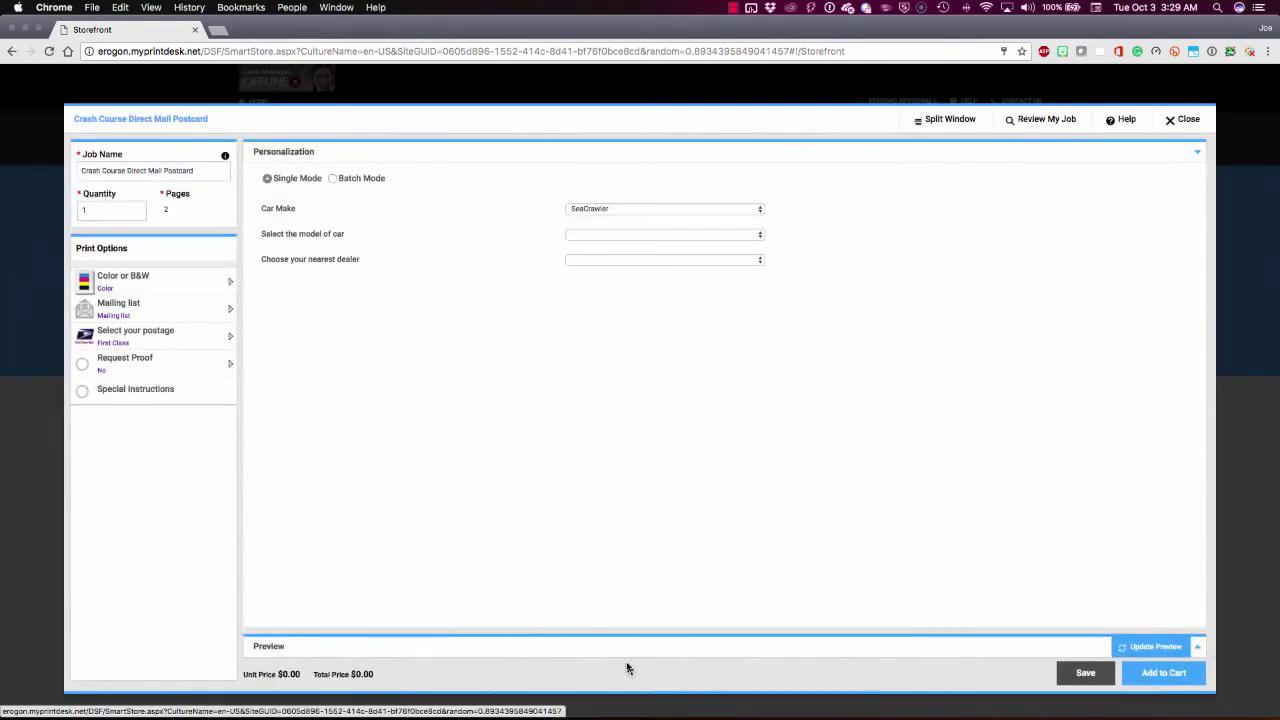
{"action": "left_click", "coordinate": [333, 179]}
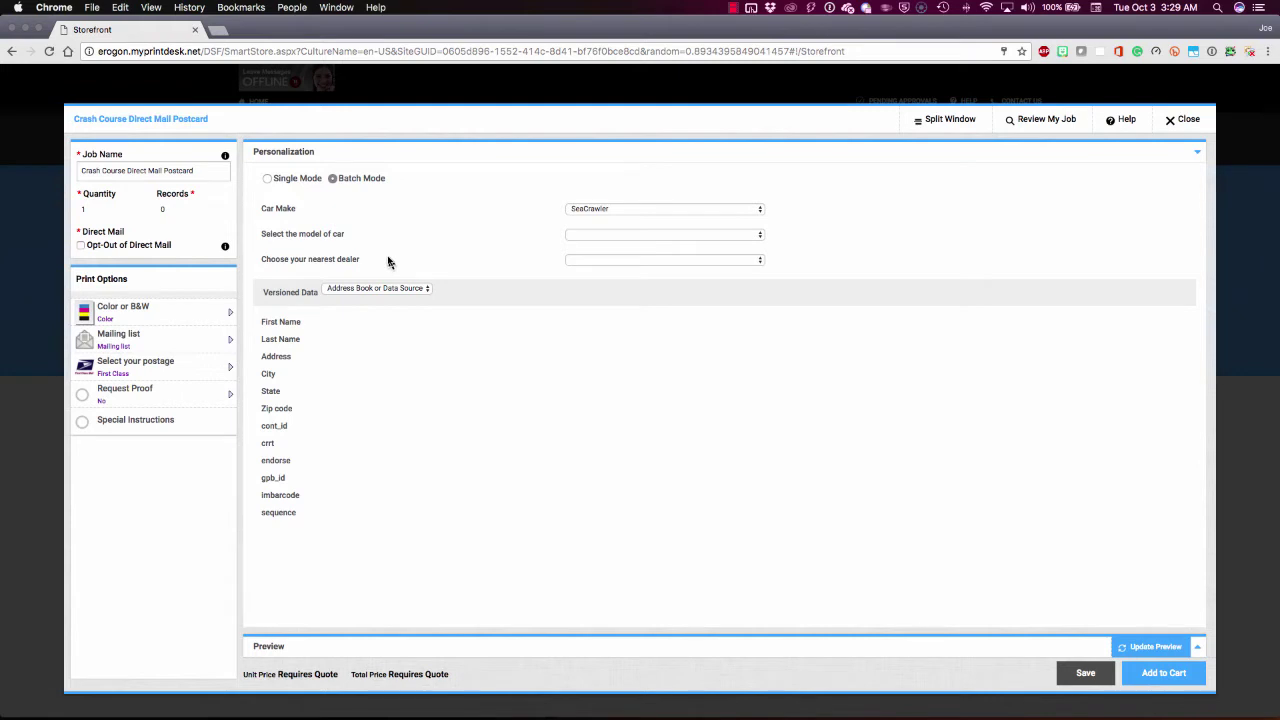
{"action": "left_click", "coordinate": [608, 210]}
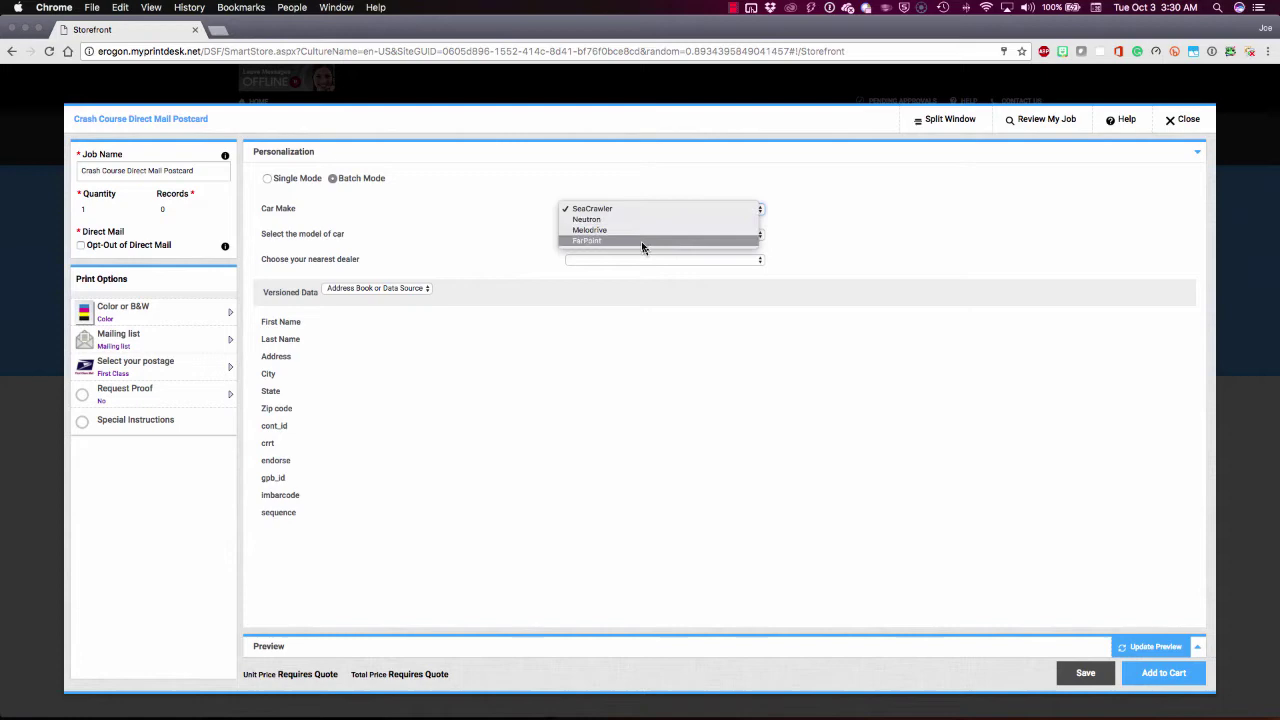
Try Neutron as the car make and look through its models without choosing one
{"action": "left_click", "coordinate": [864, 241]}
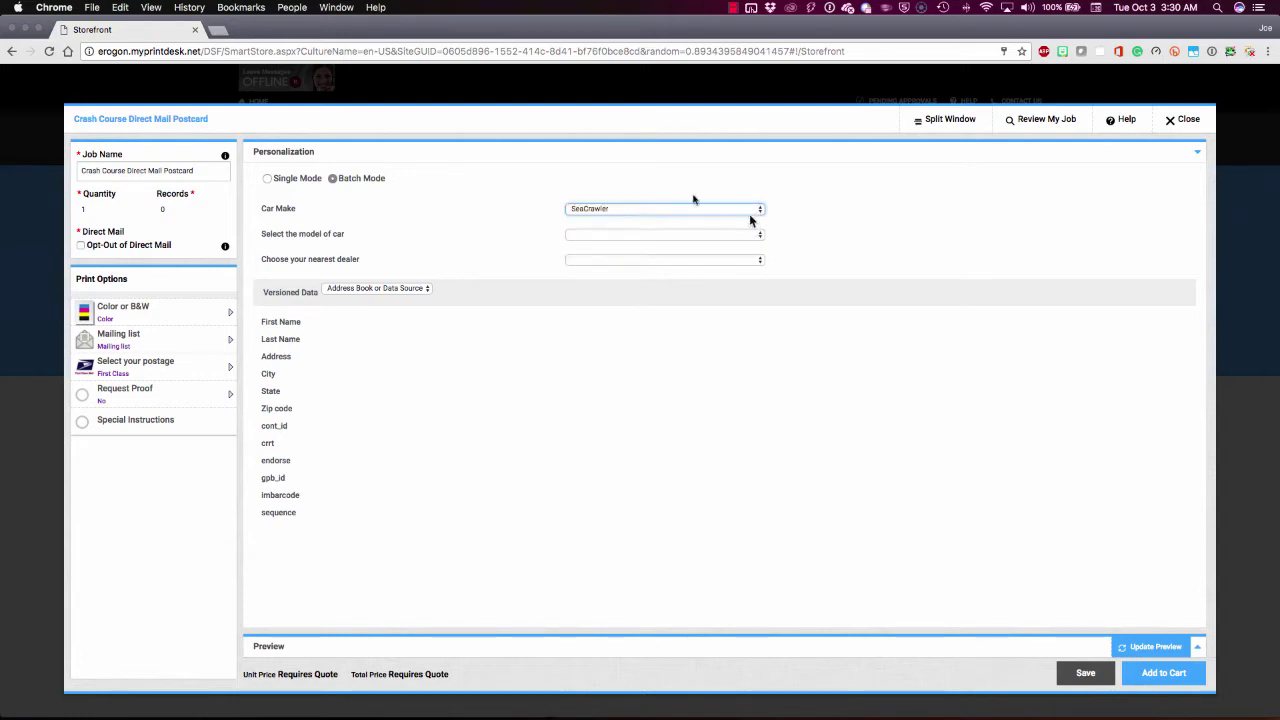
{"action": "left_click", "coordinate": [679, 208]}
{"action": "left_click", "coordinate": [676, 220]}
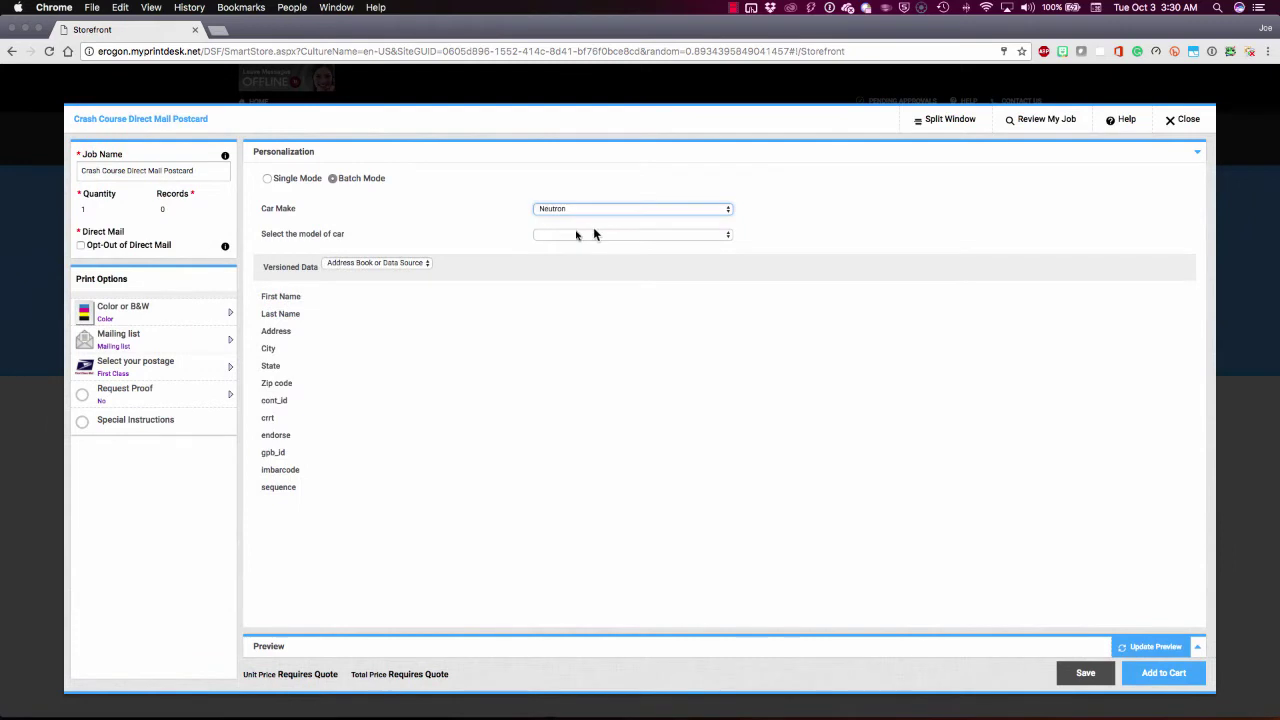
{"action": "left_click", "coordinate": [593, 234]}
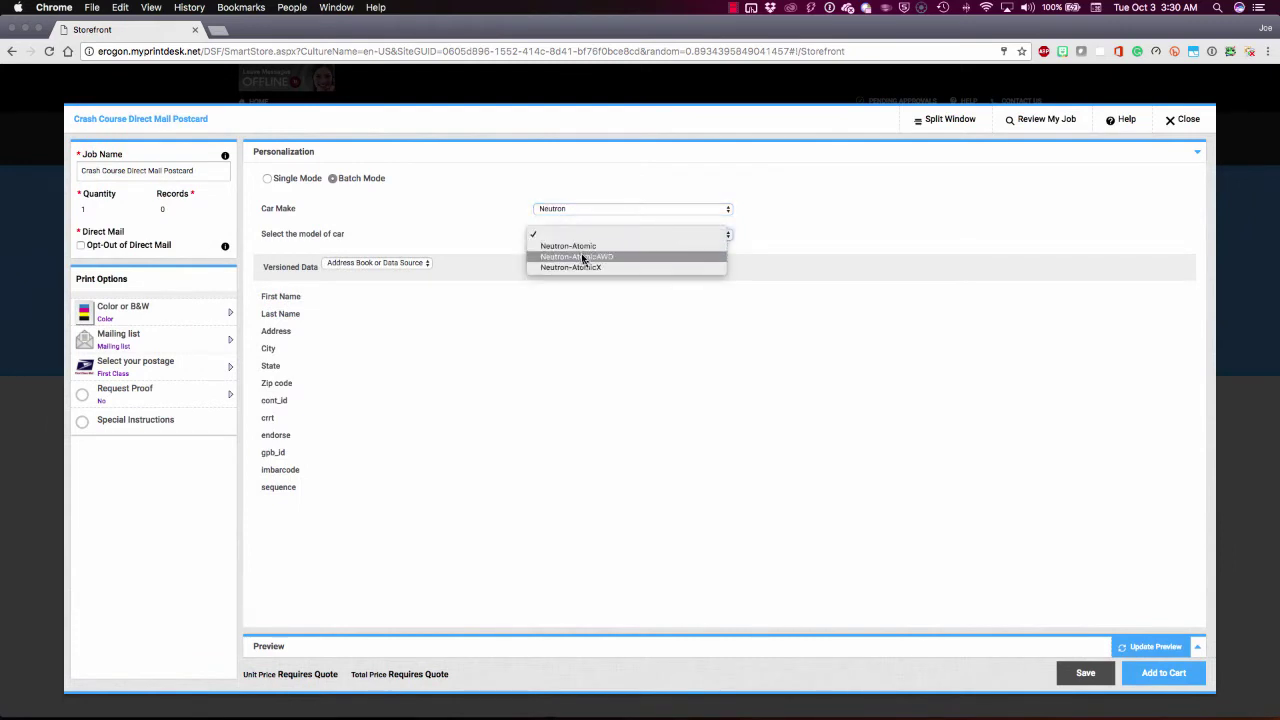
{"action": "left_click", "coordinate": [591, 165]}
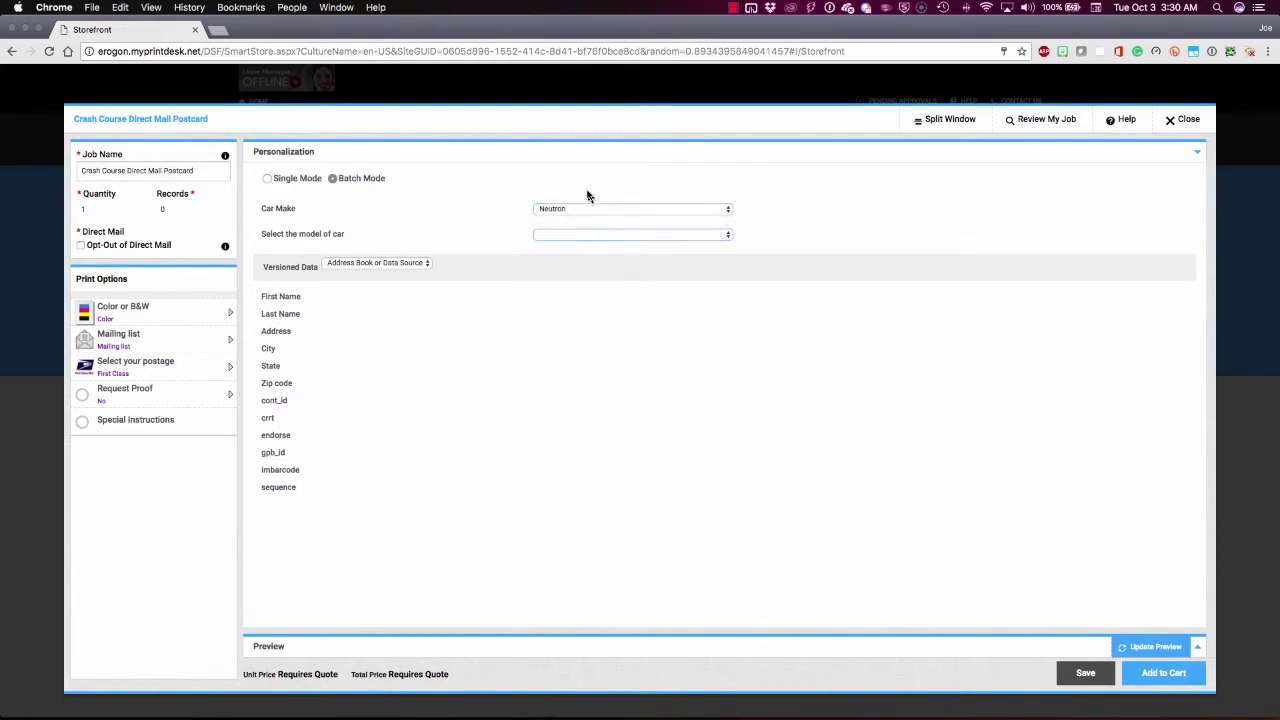
Set Car Make to Melodrive, model to Melodrive-Brass, and nearest dealer to Hauler Melodrive
{"action": "left_click", "coordinate": [588, 208]}
{"action": "left_click", "coordinate": [586, 218]}
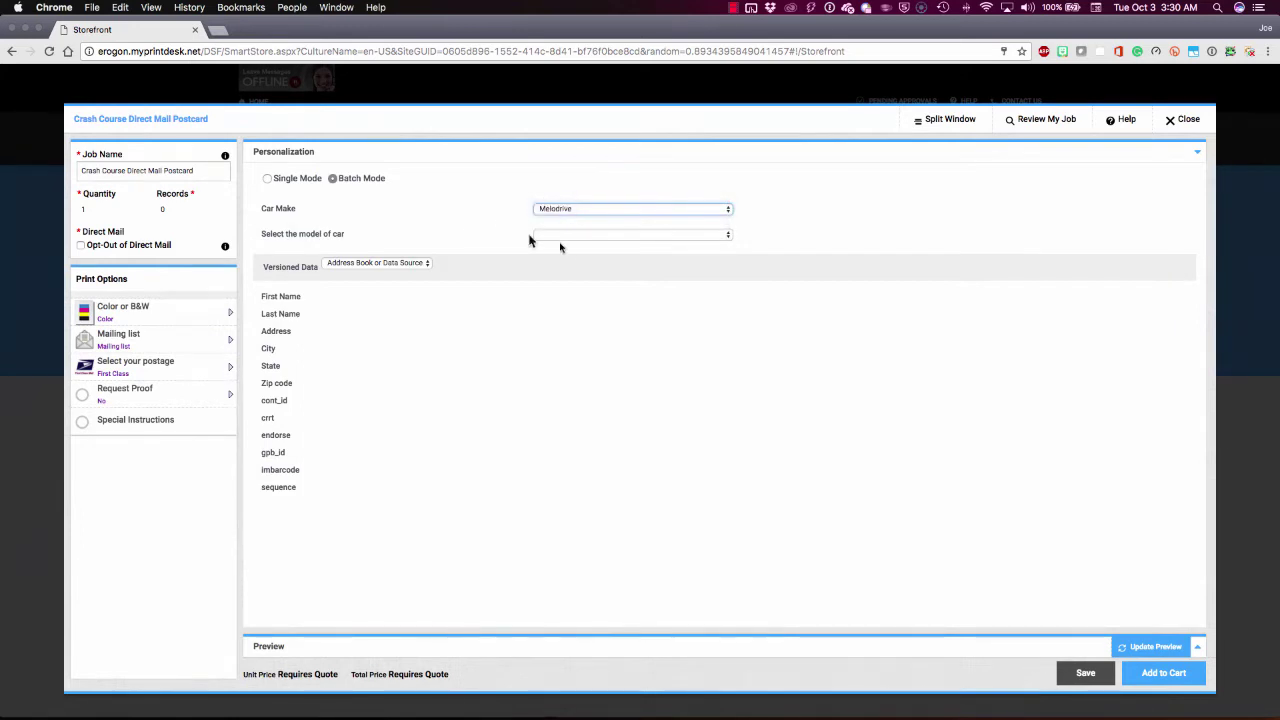
{"action": "left_click", "coordinate": [582, 236]}
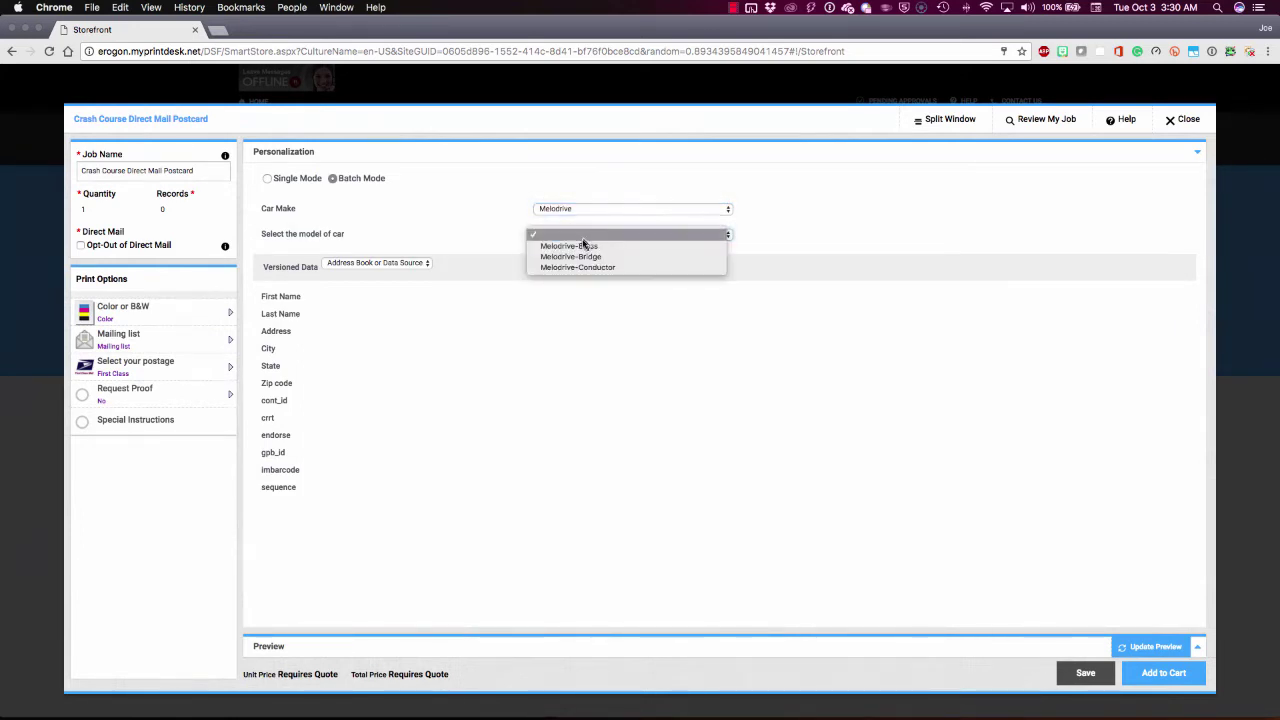
{"action": "left_click", "coordinate": [585, 247]}
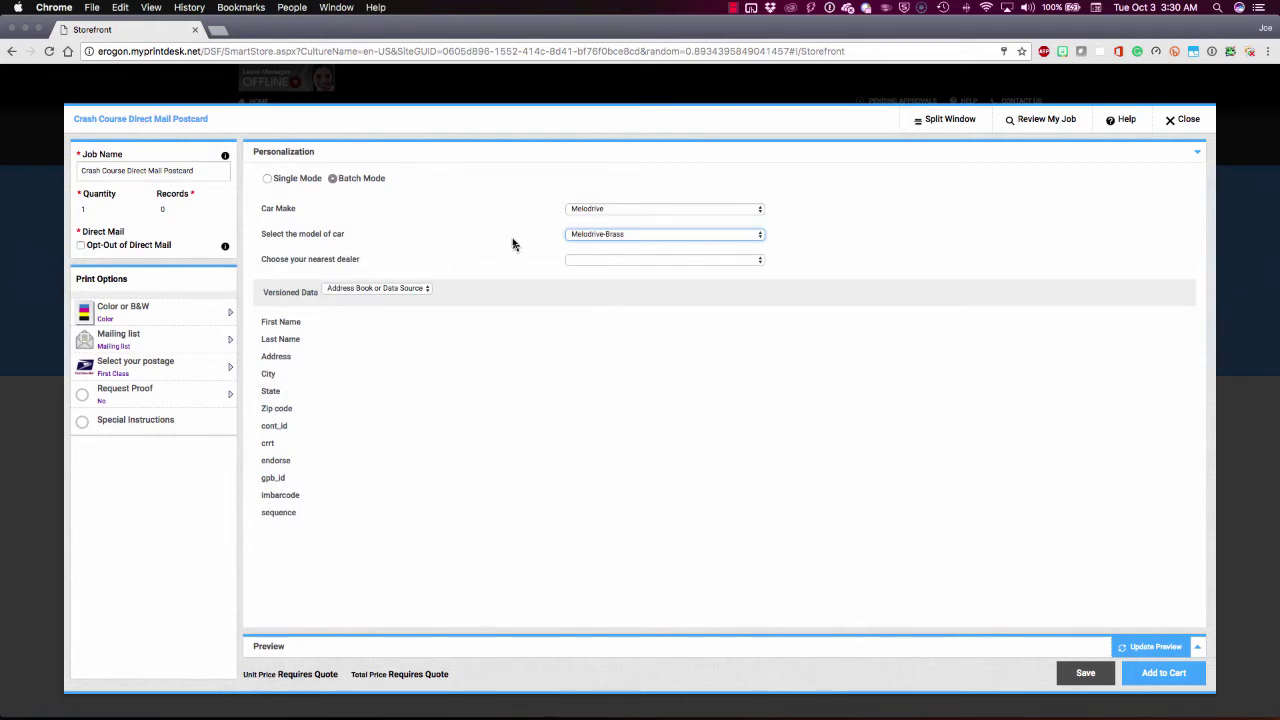
{"action": "left_click", "coordinate": [621, 259]}
{"action": "left_click", "coordinate": [622, 272]}
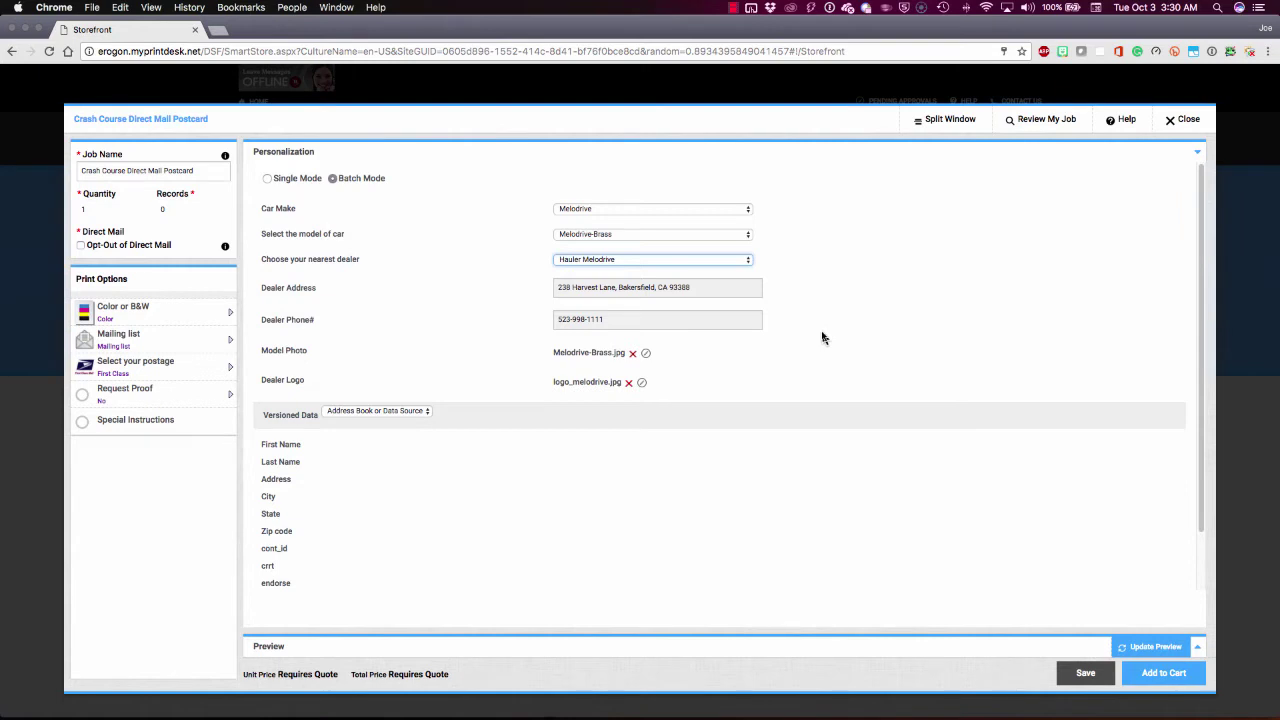
{"action": "left_click", "coordinate": [392, 442]}
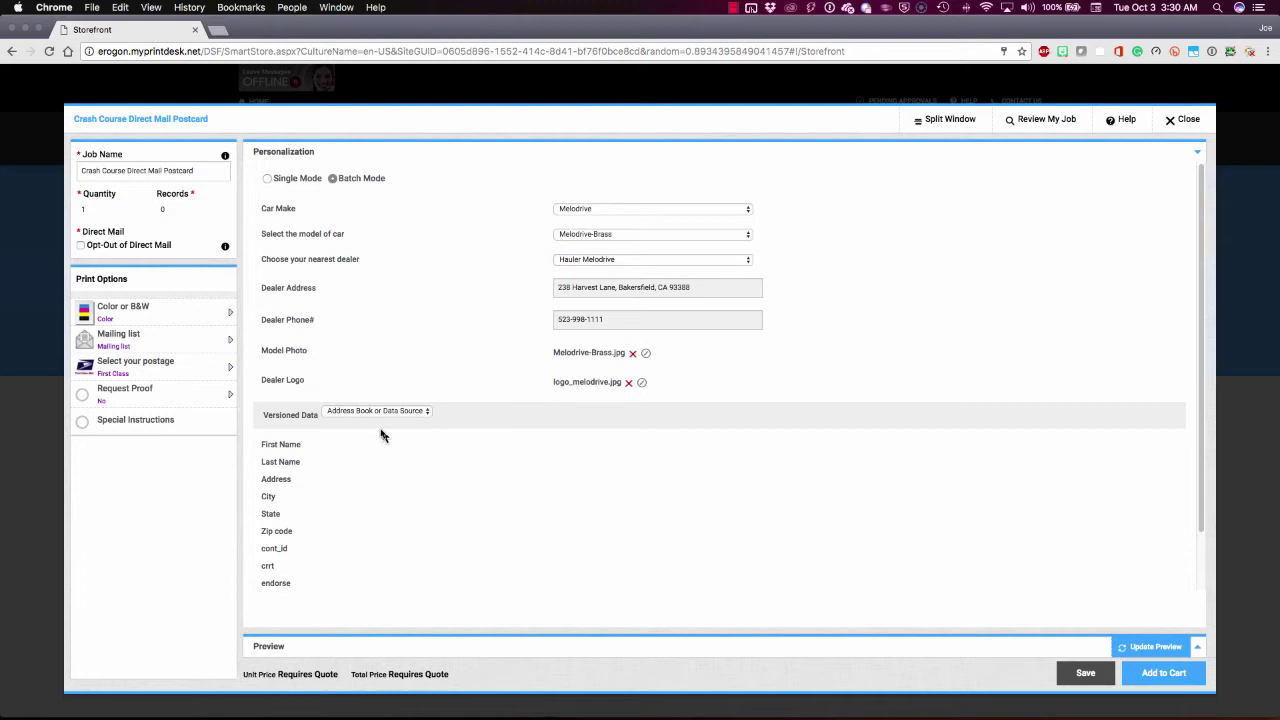
Upload EFI_DS_350_List.csv as the Versioned Data source and proceed to Map Mailing Data
{"action": "left_click", "coordinate": [369, 412]}
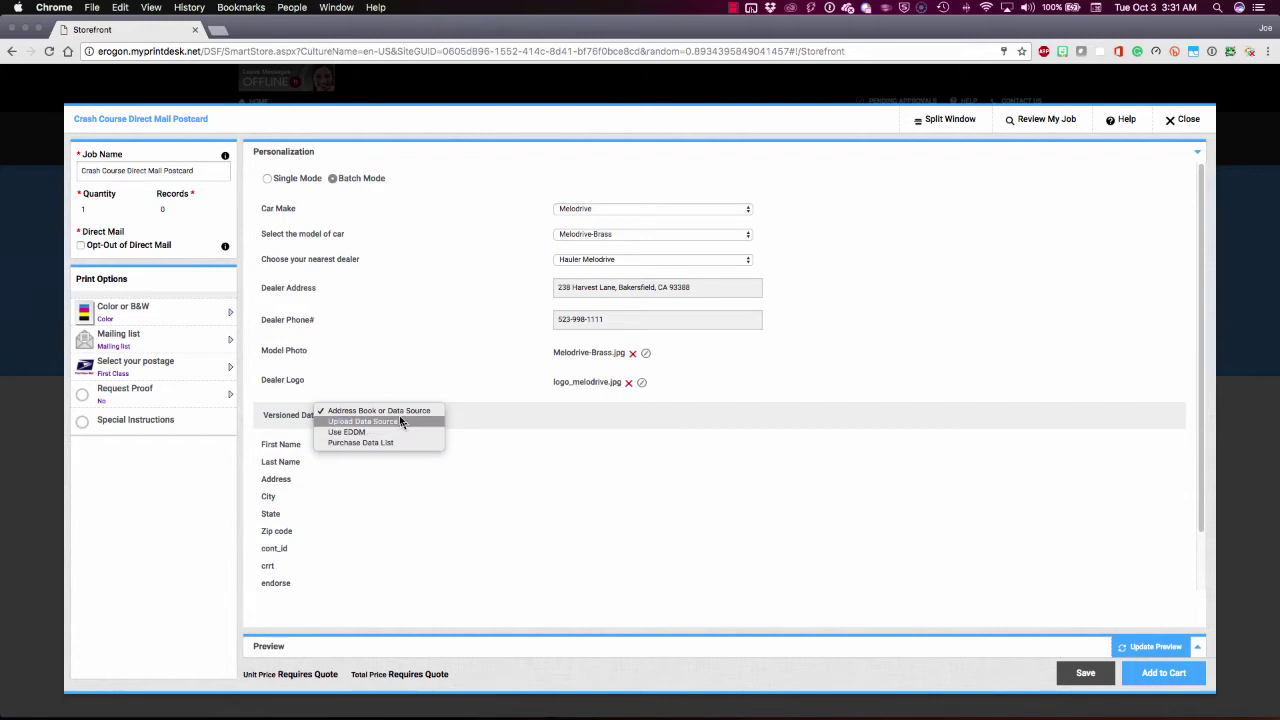
{"action": "left_click", "coordinate": [401, 421]}
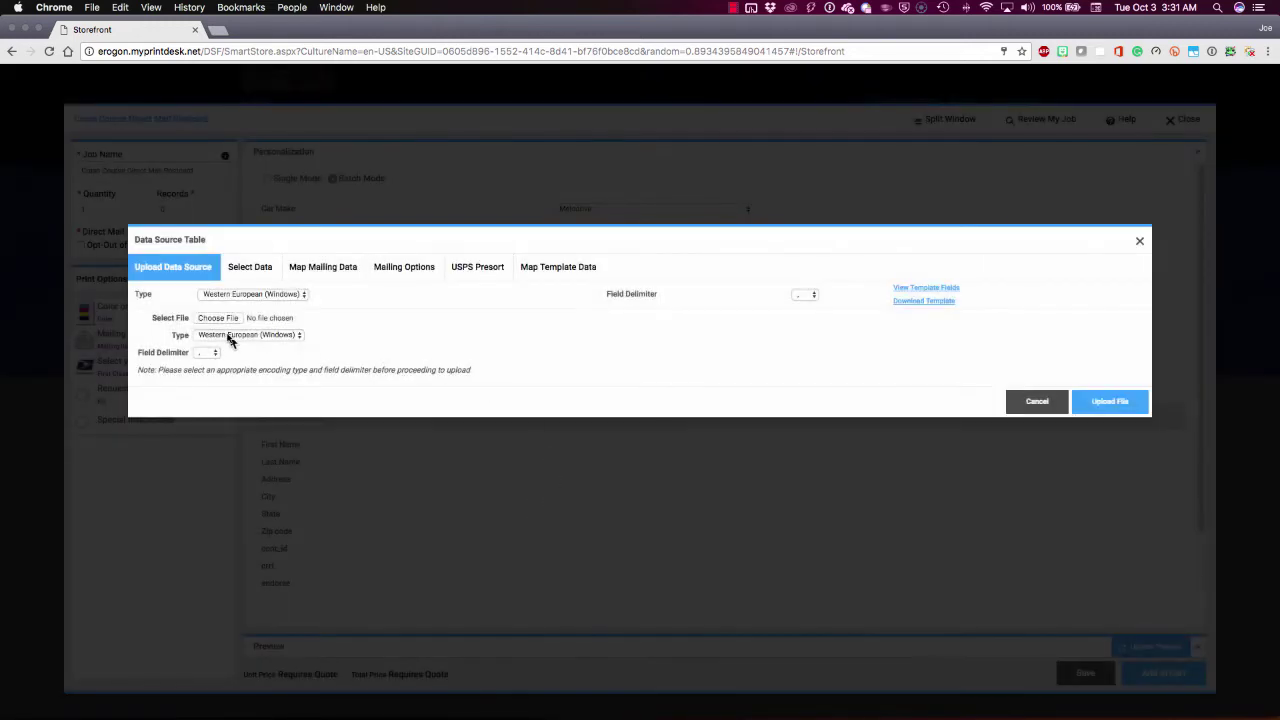
{"action": "left_click", "coordinate": [219, 318]}
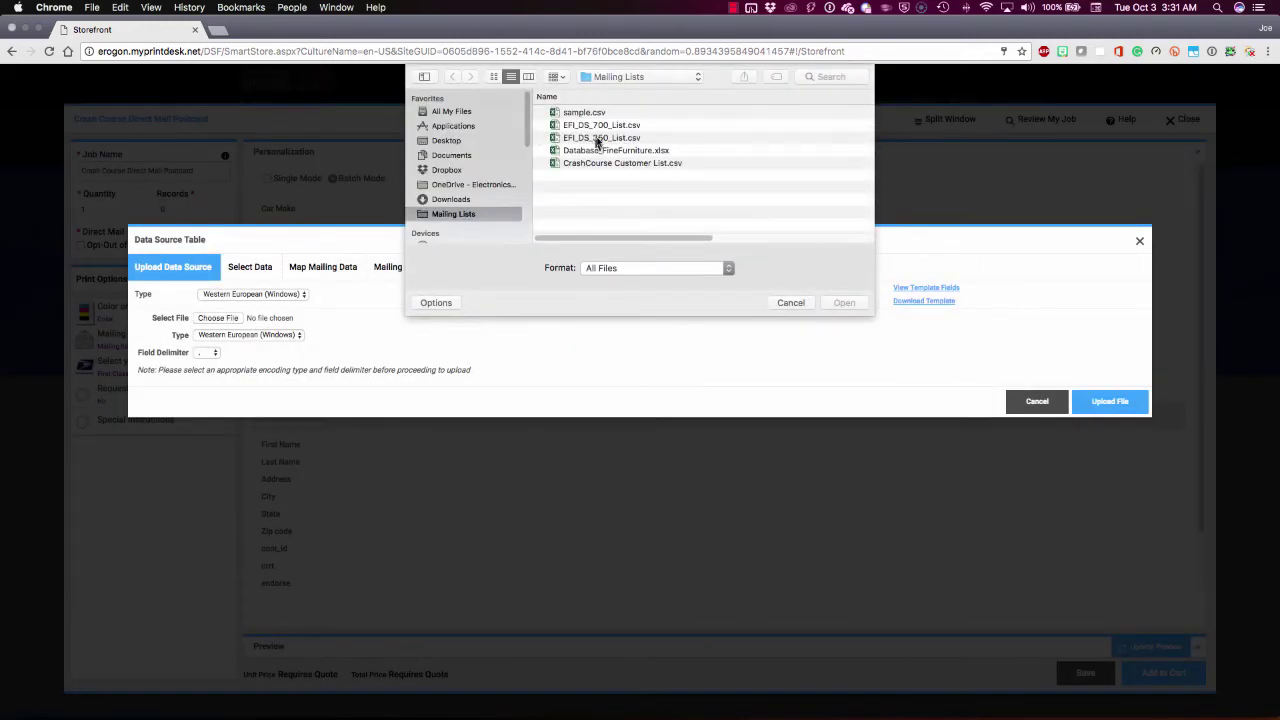
{"action": "left_click", "coordinate": [600, 138]}
{"action": "left_click", "coordinate": [842, 303]}
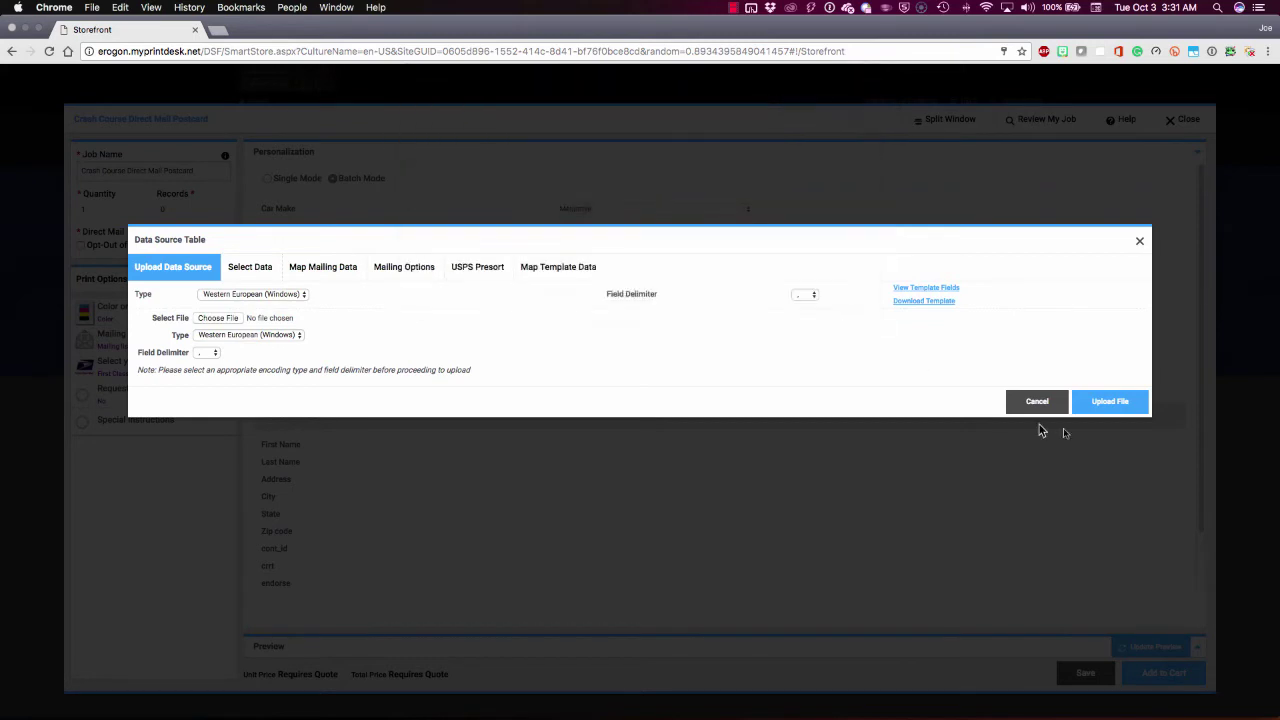
{"action": "left_click", "coordinate": [1110, 402]}
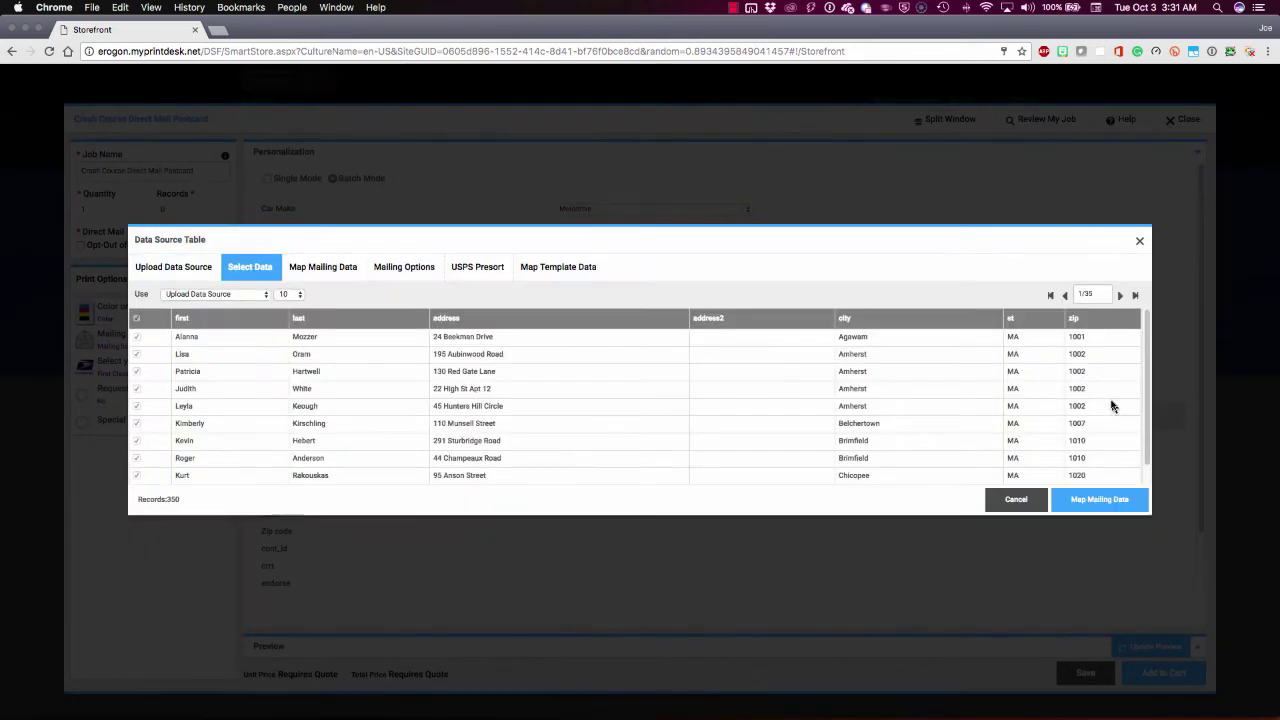
{"action": "left_click", "coordinate": [1102, 498]}
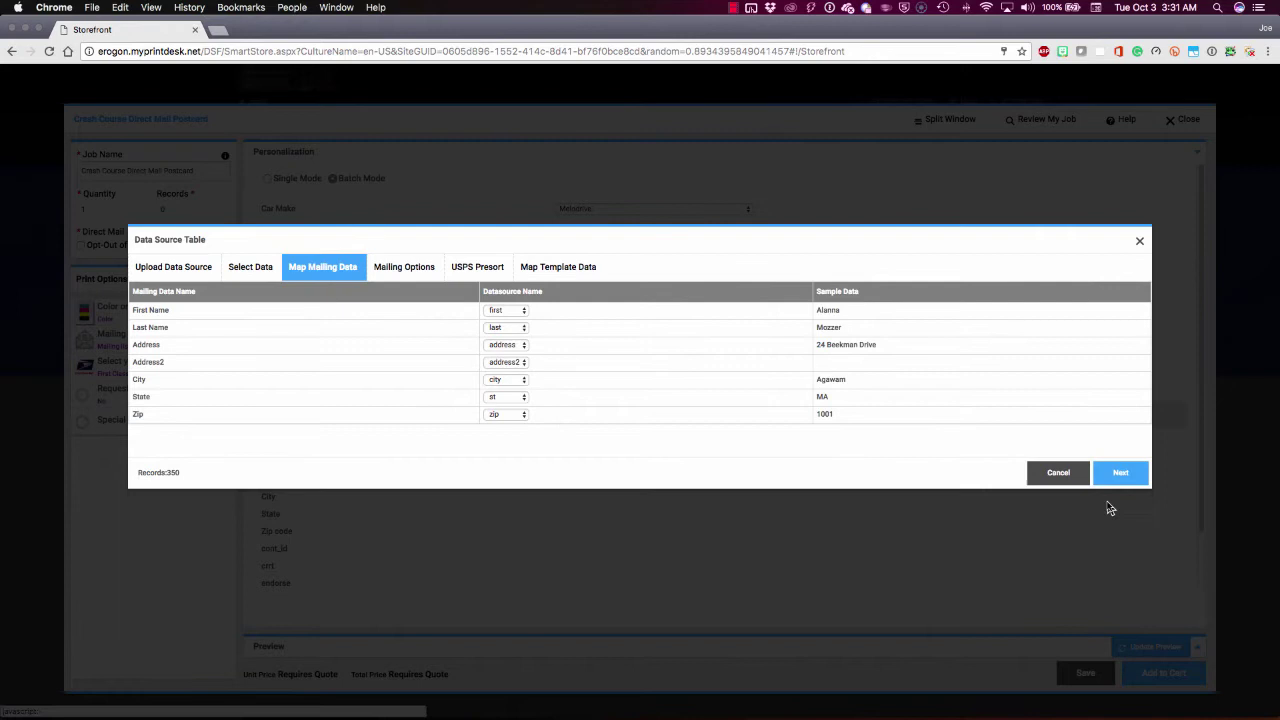
Advance to Mailing Options, then close the Data Source Table dialog
{"action": "left_click", "coordinate": [1132, 476]}
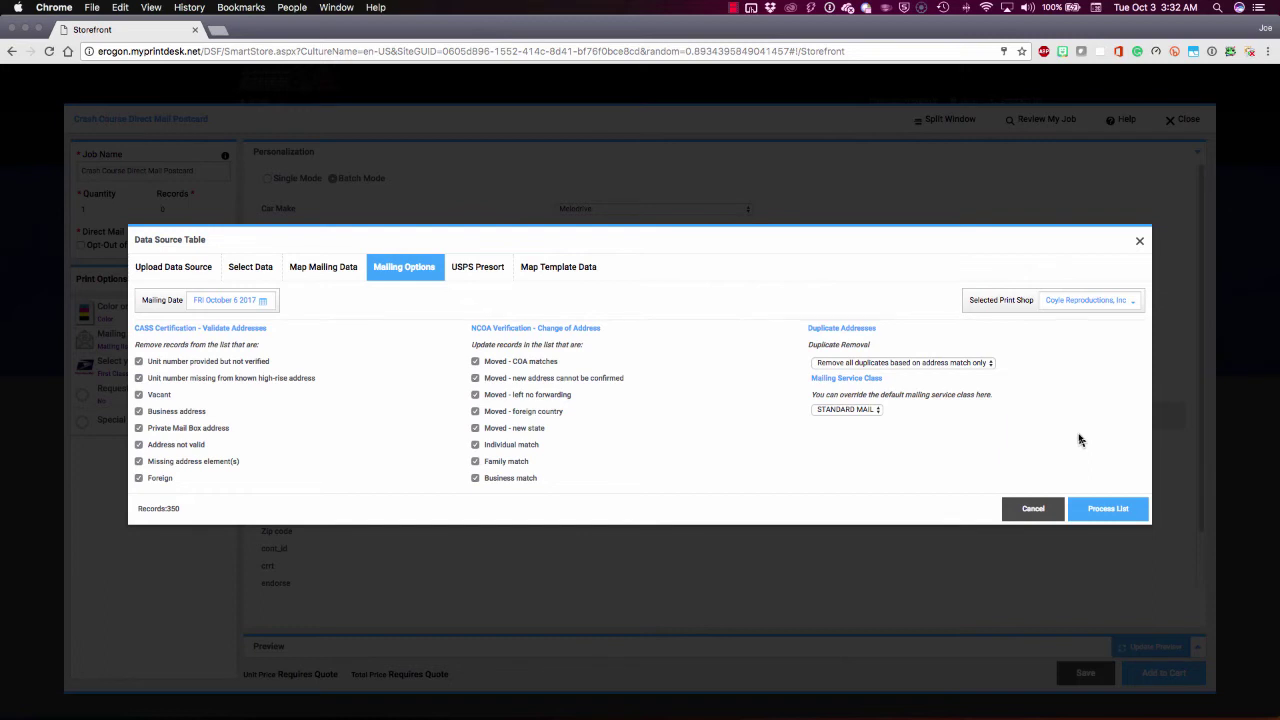
{"action": "left_click", "coordinate": [1139, 241]}
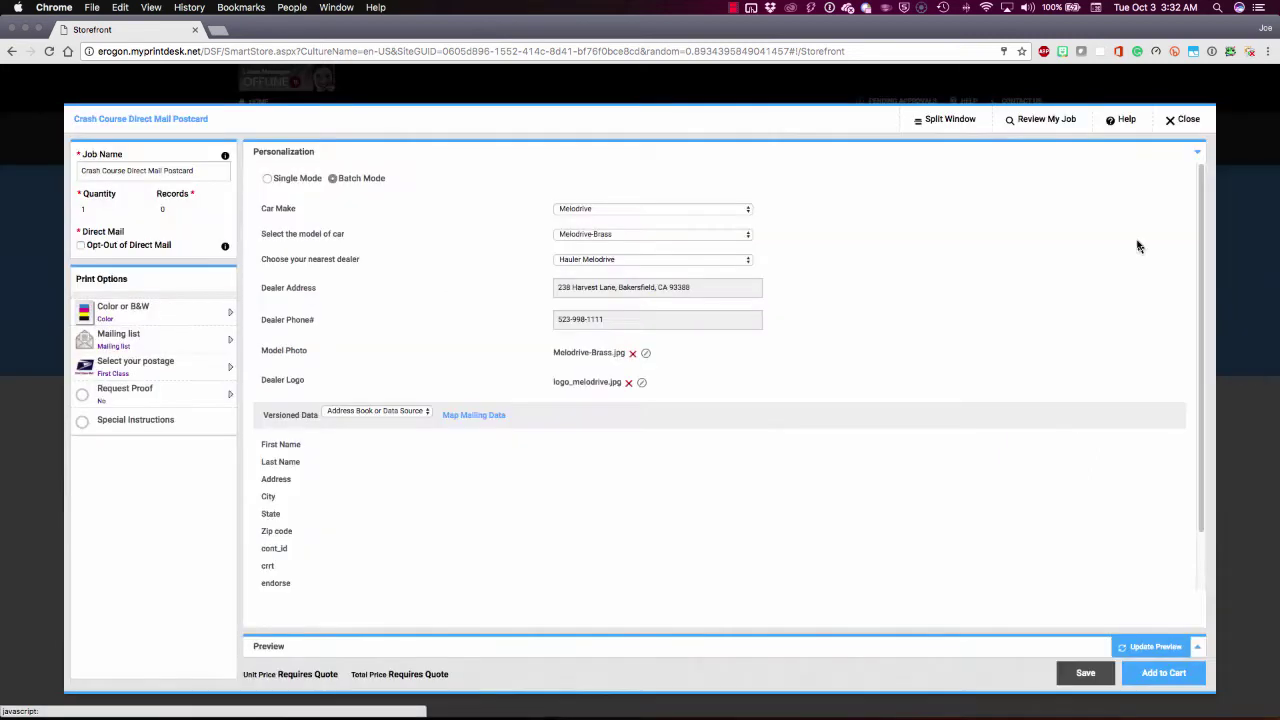
Switch the mailing data source to EDDM carrier routes and zoom out over San Luis Obispo
{"action": "left_click", "coordinate": [398, 412]}
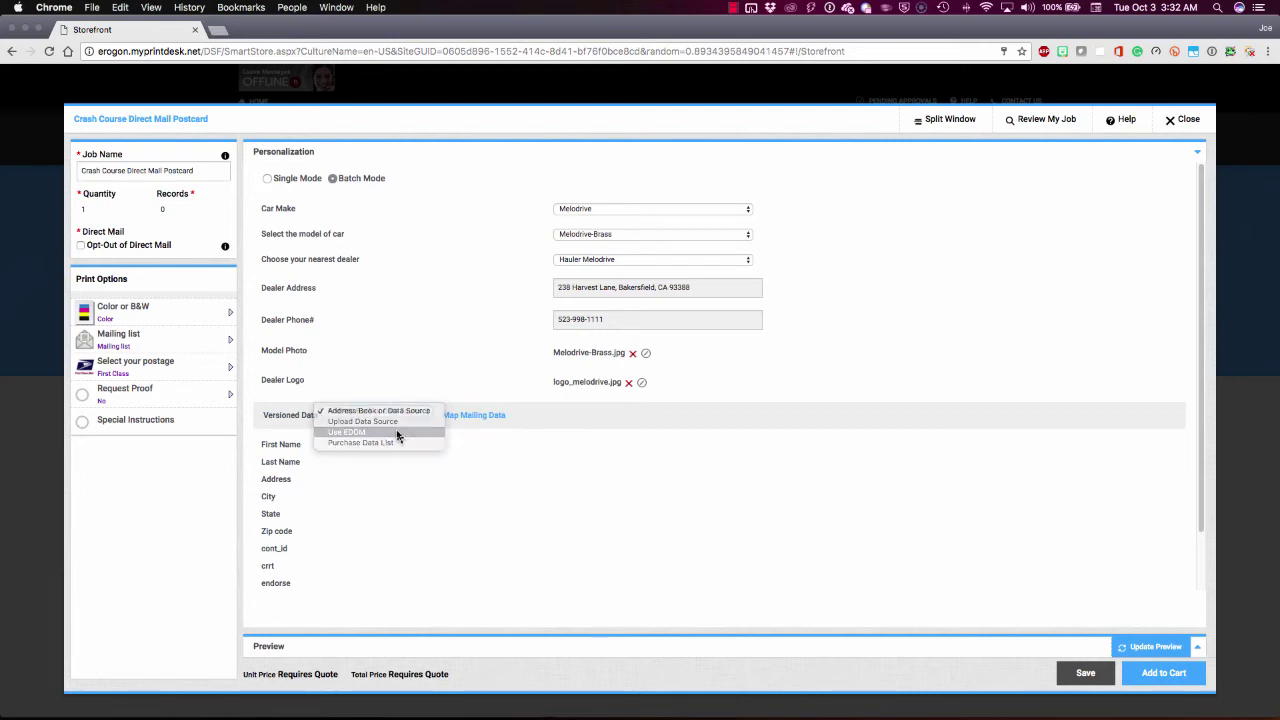
{"action": "left_click", "coordinate": [397, 433]}
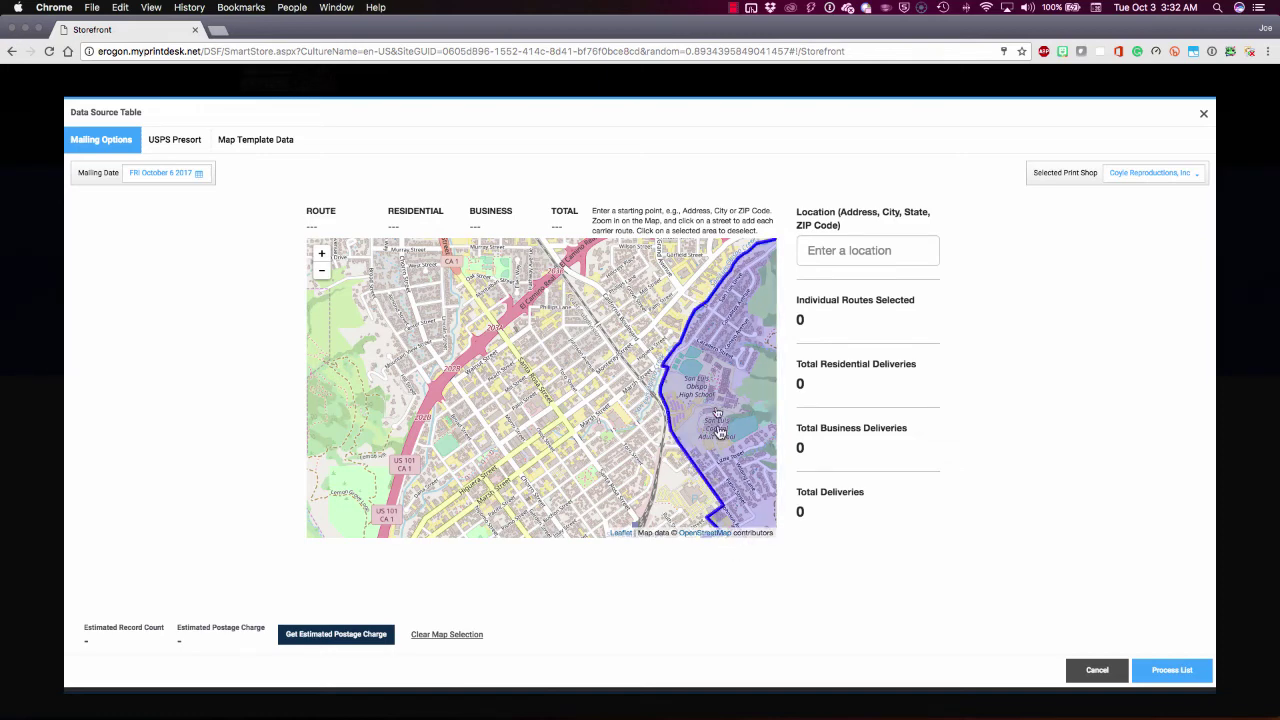
{"action": "left_click", "coordinate": [321, 270]}
{"action": "left_click", "coordinate": [321, 270]}
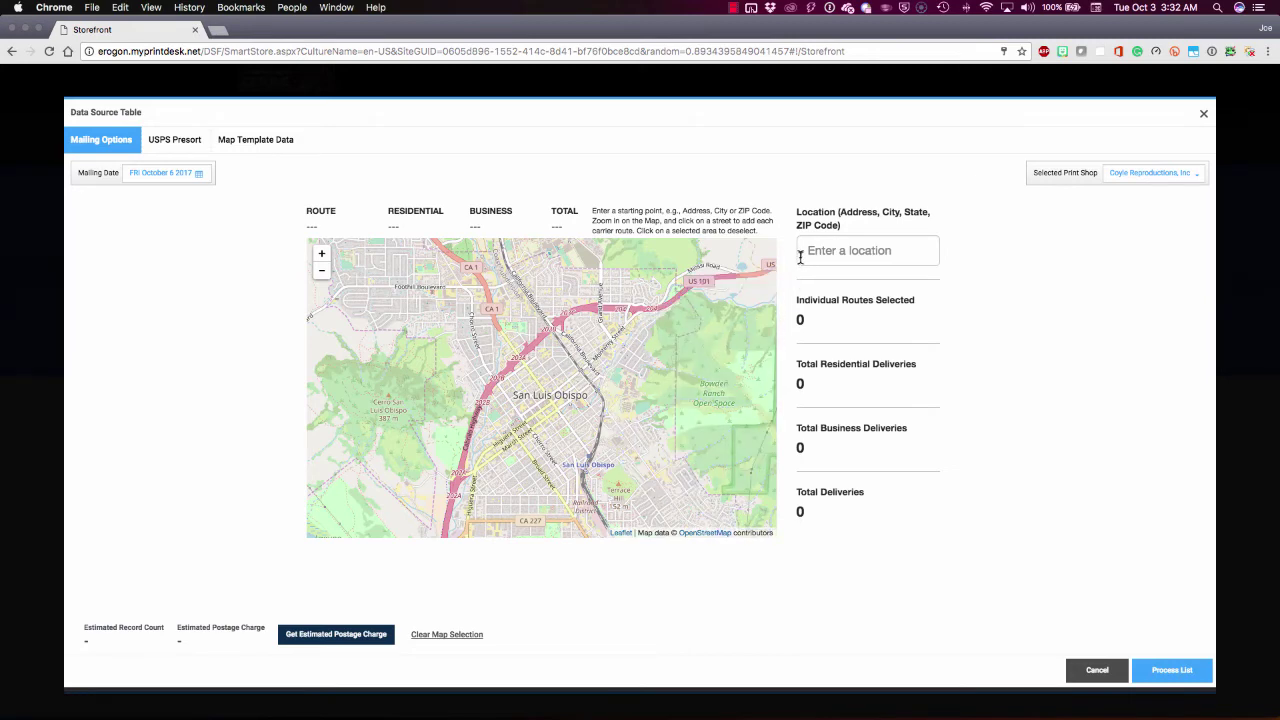
Select six carrier routes including C001, C009 and C005, and get the $615.00 postage estimate
{"action": "left_click", "coordinate": [532, 394]}
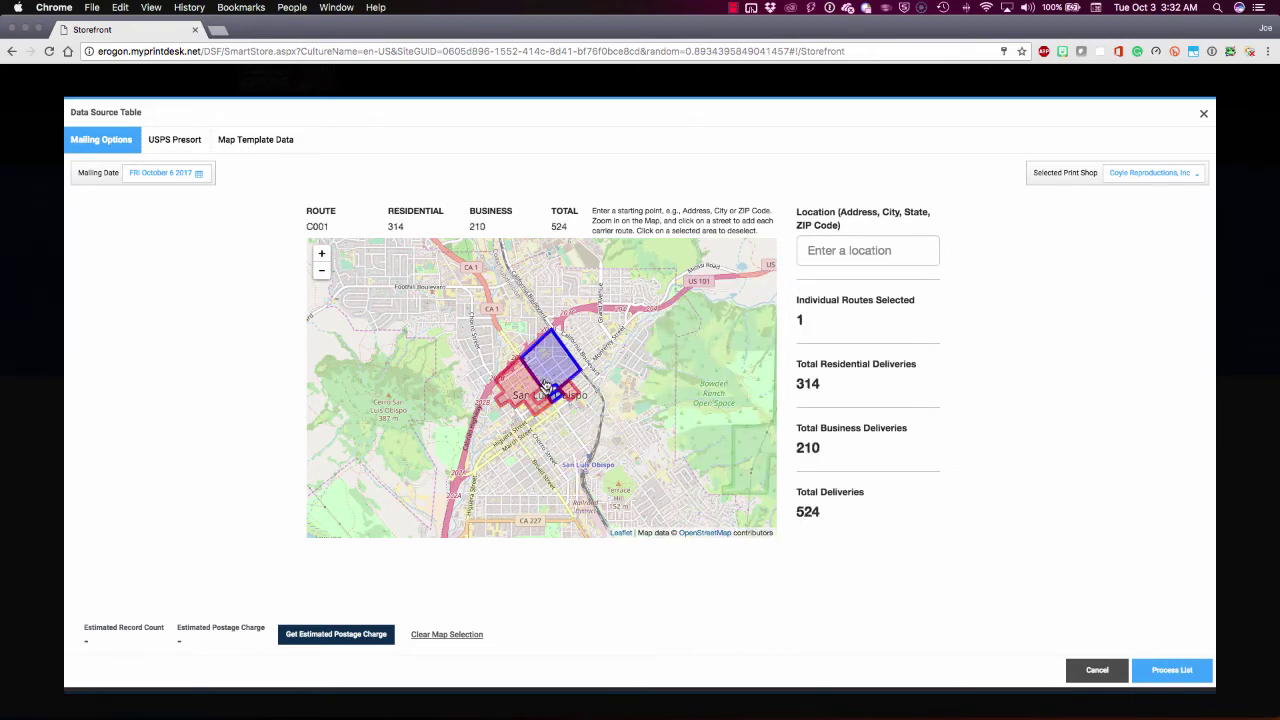
{"action": "left_click", "coordinate": [543, 357]}
{"action": "left_click", "coordinate": [529, 341]}
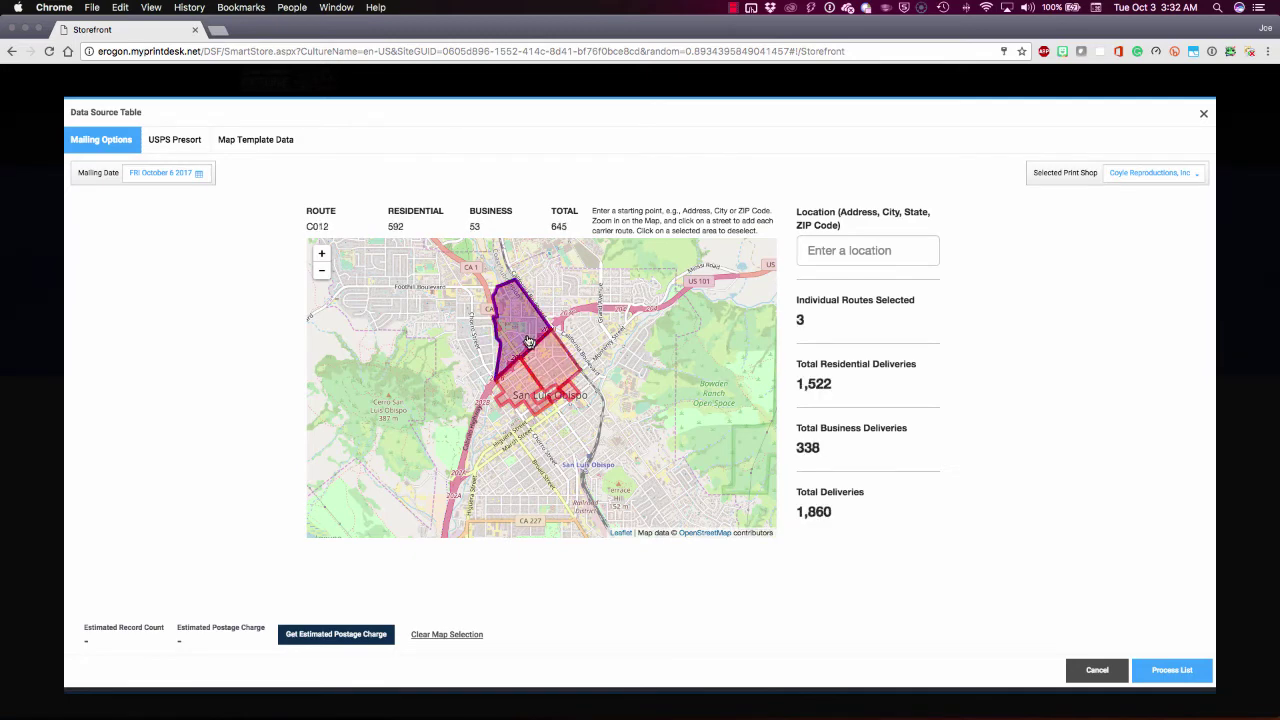
{"action": "left_click", "coordinate": [485, 357]}
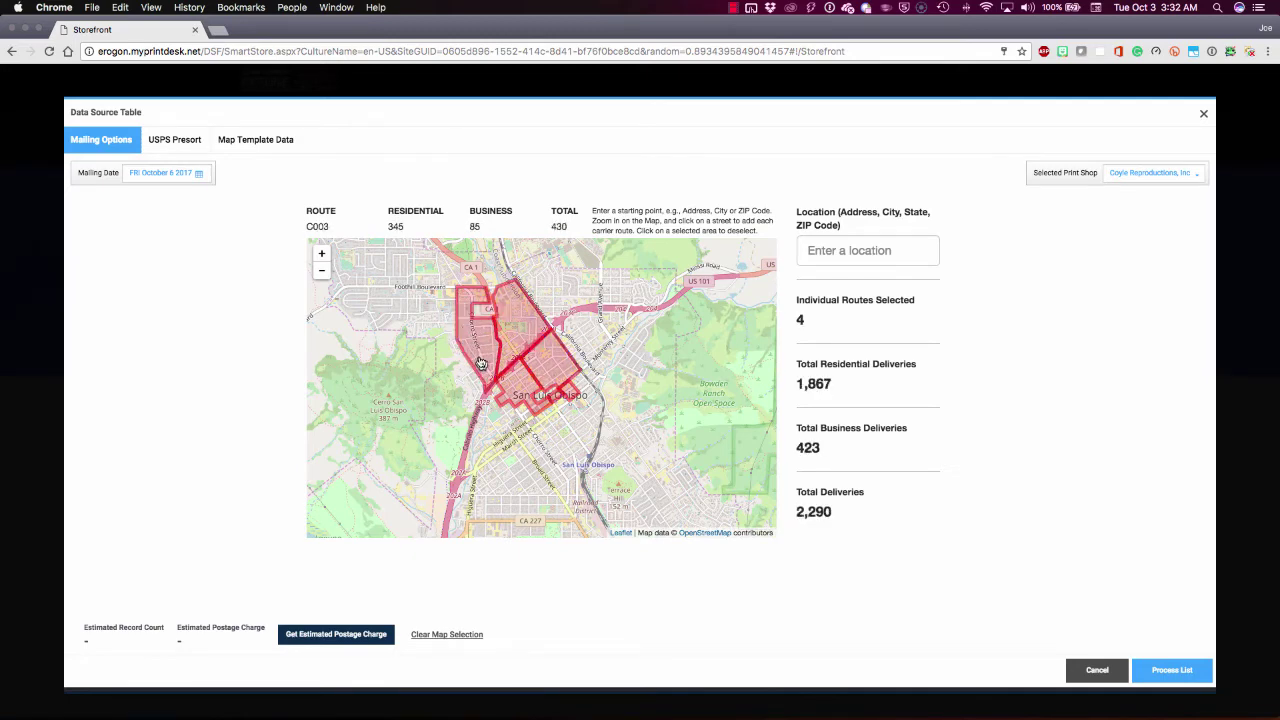
{"action": "left_click", "coordinate": [633, 460]}
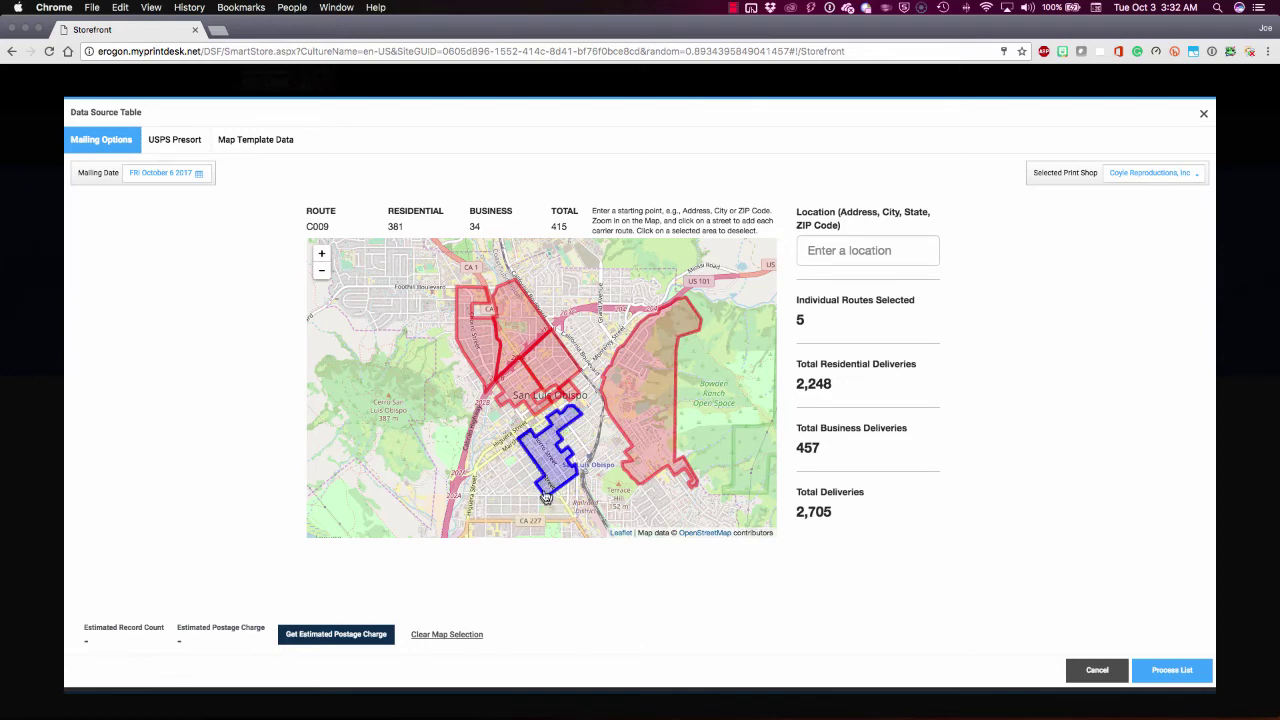
{"action": "left_click", "coordinate": [550, 450]}
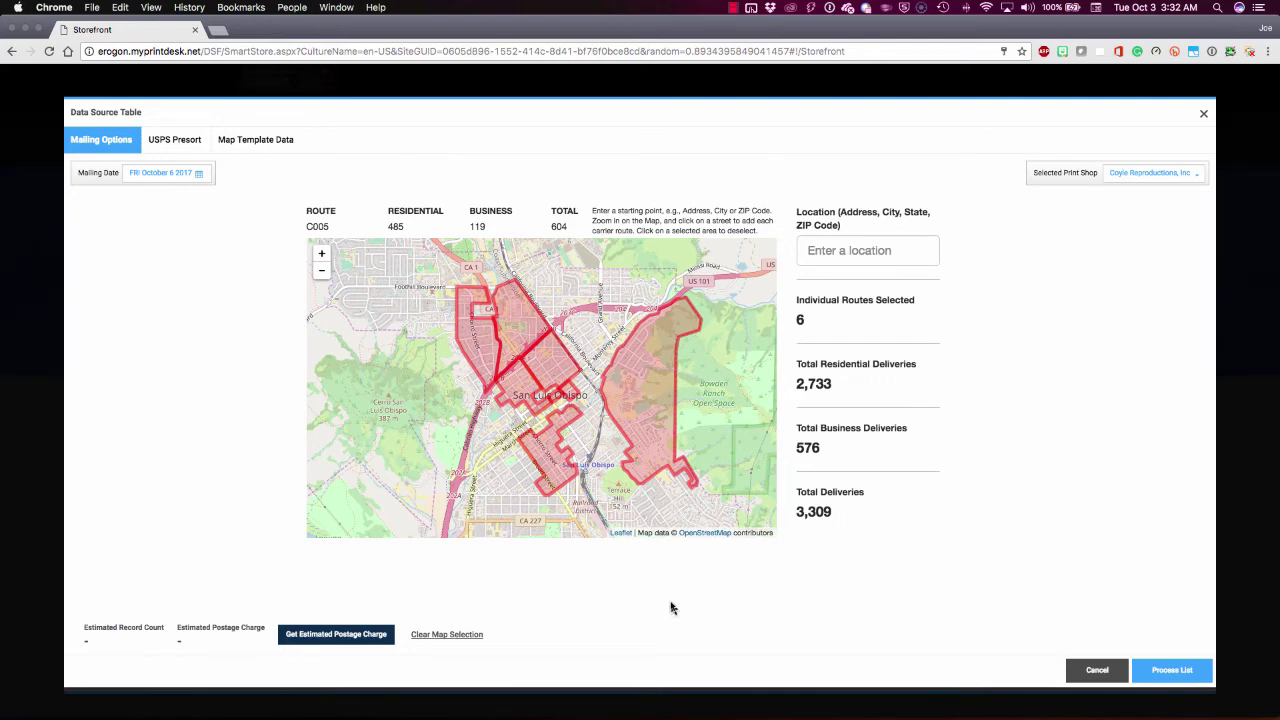
{"action": "left_click", "coordinate": [313, 636]}
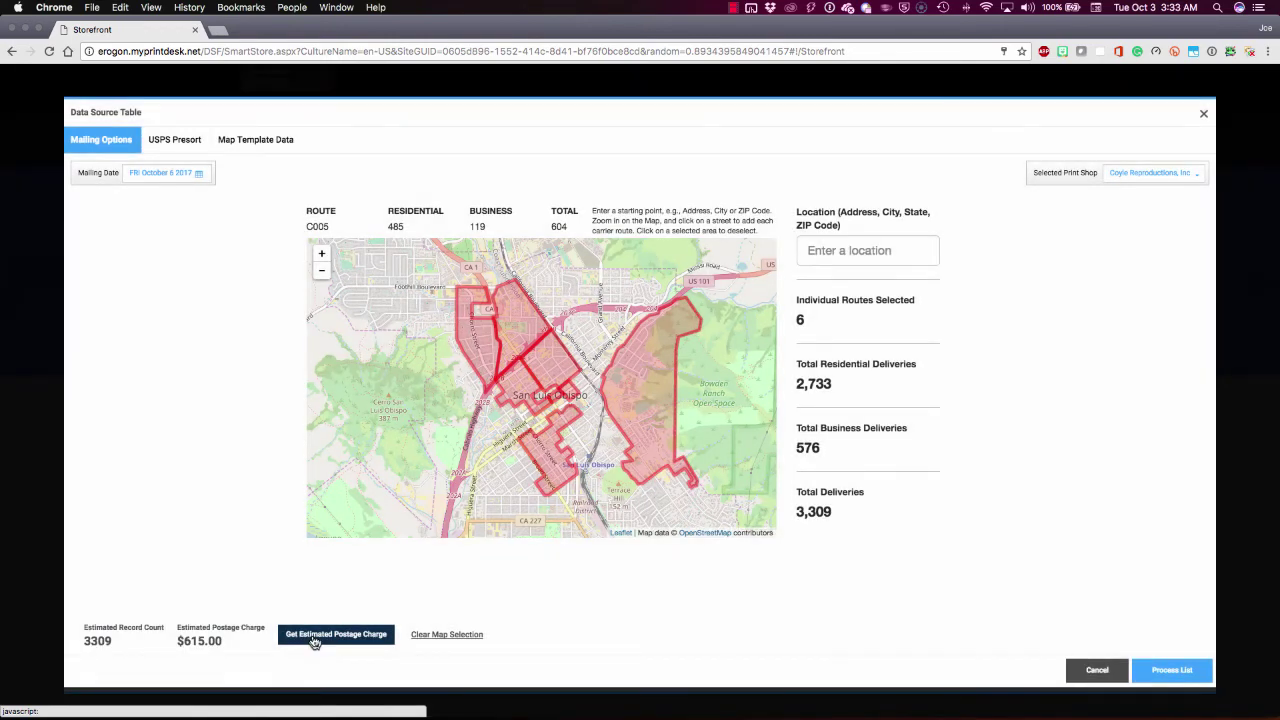
Change Versioned Data to Purchase Data List with the New Mover database type
{"action": "left_click", "coordinate": [1203, 114]}
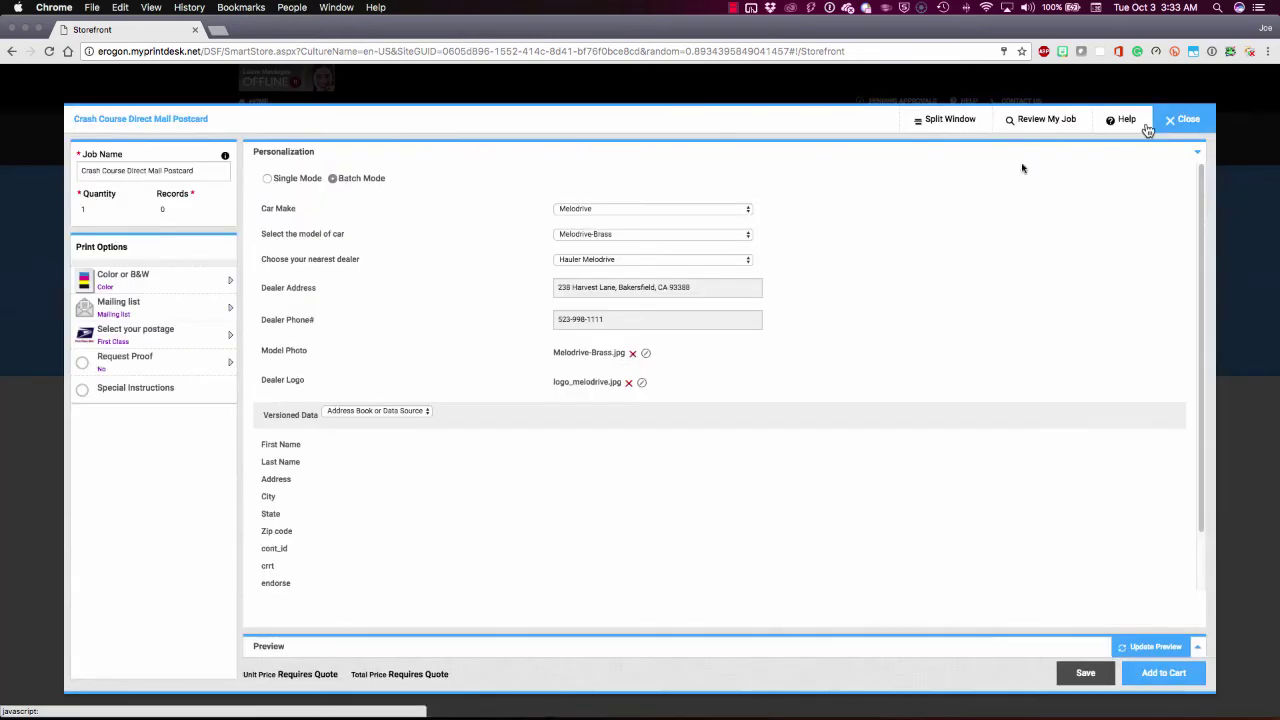
{"action": "left_click", "coordinate": [356, 411]}
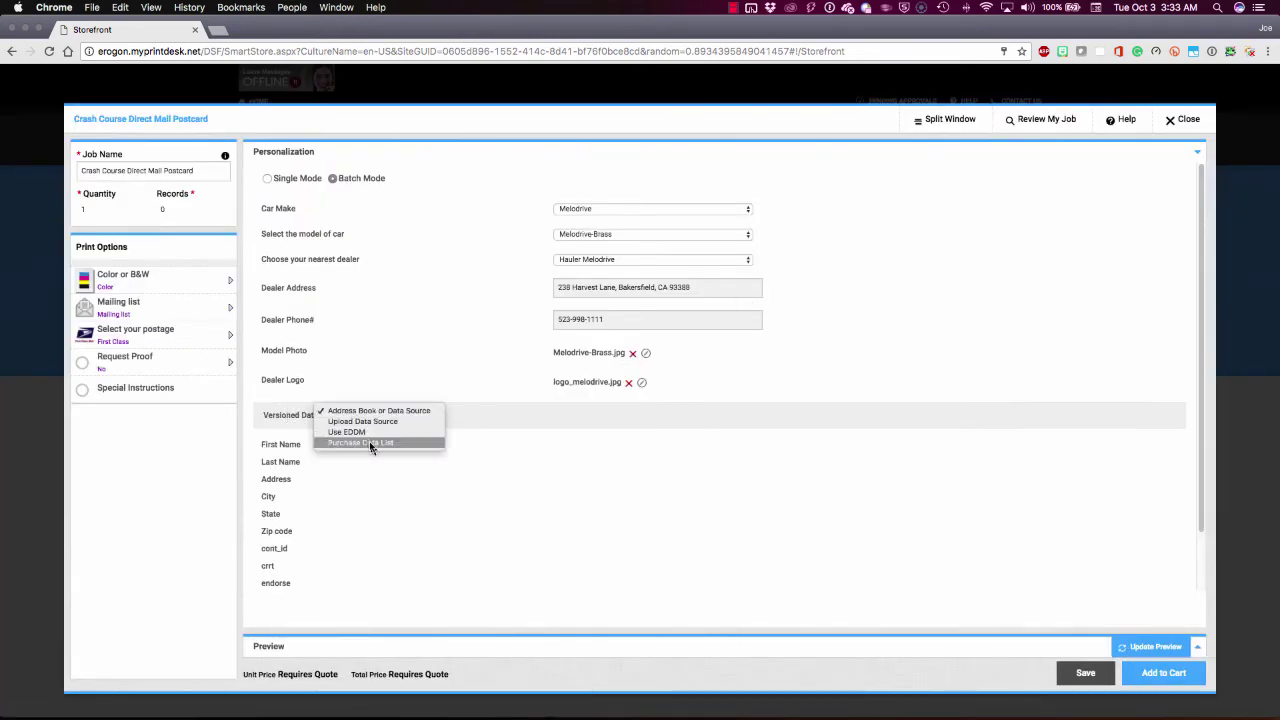
{"action": "left_click", "coordinate": [370, 443]}
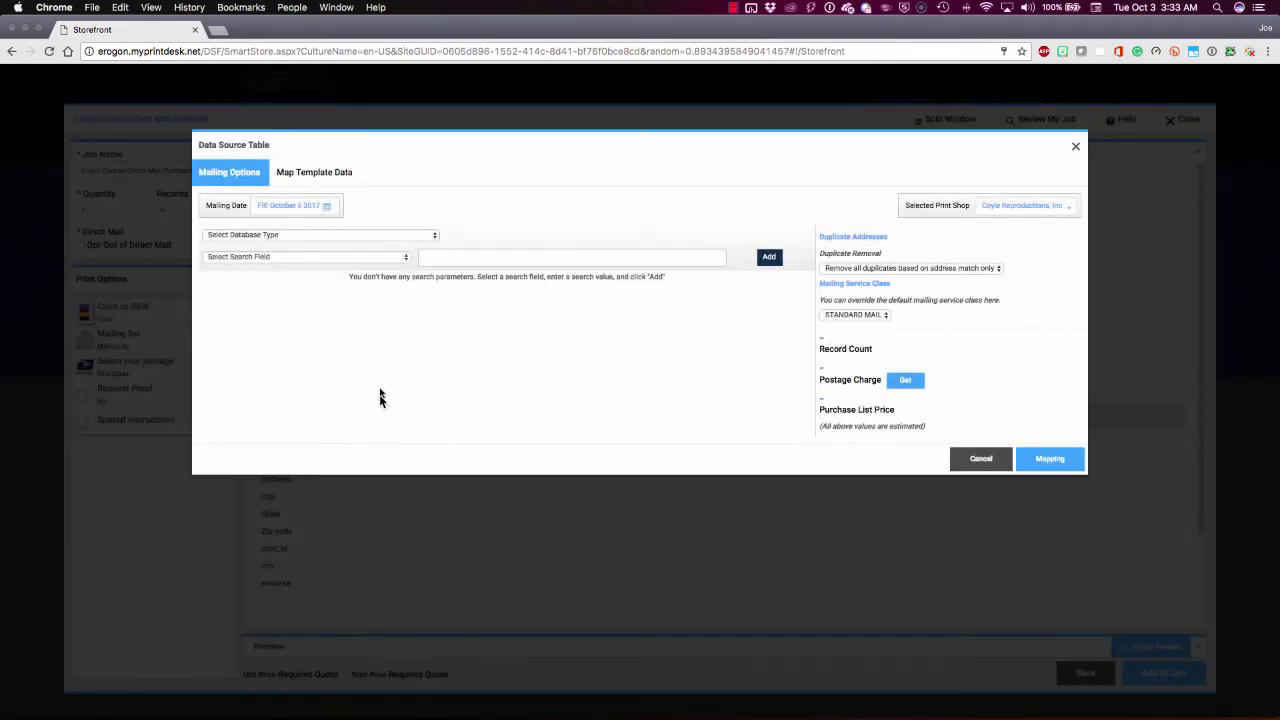
{"action": "left_click", "coordinate": [307, 236]}
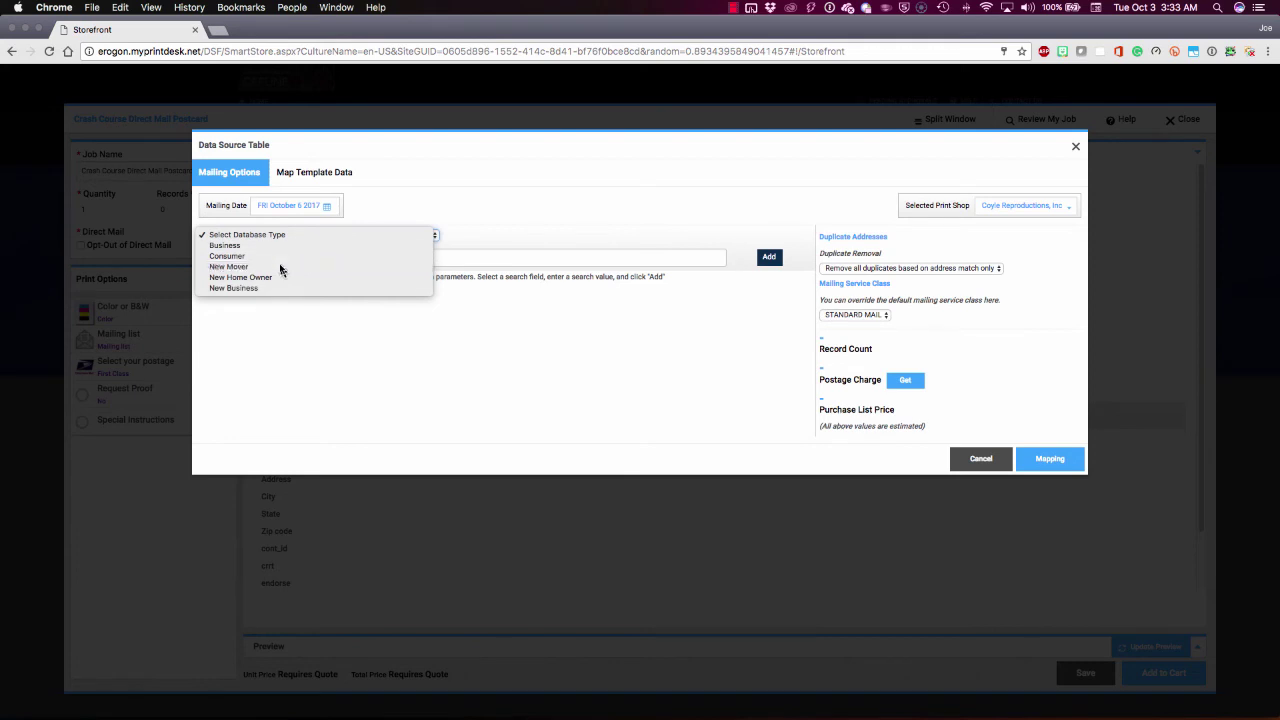
{"action": "left_click", "coordinate": [280, 267]}
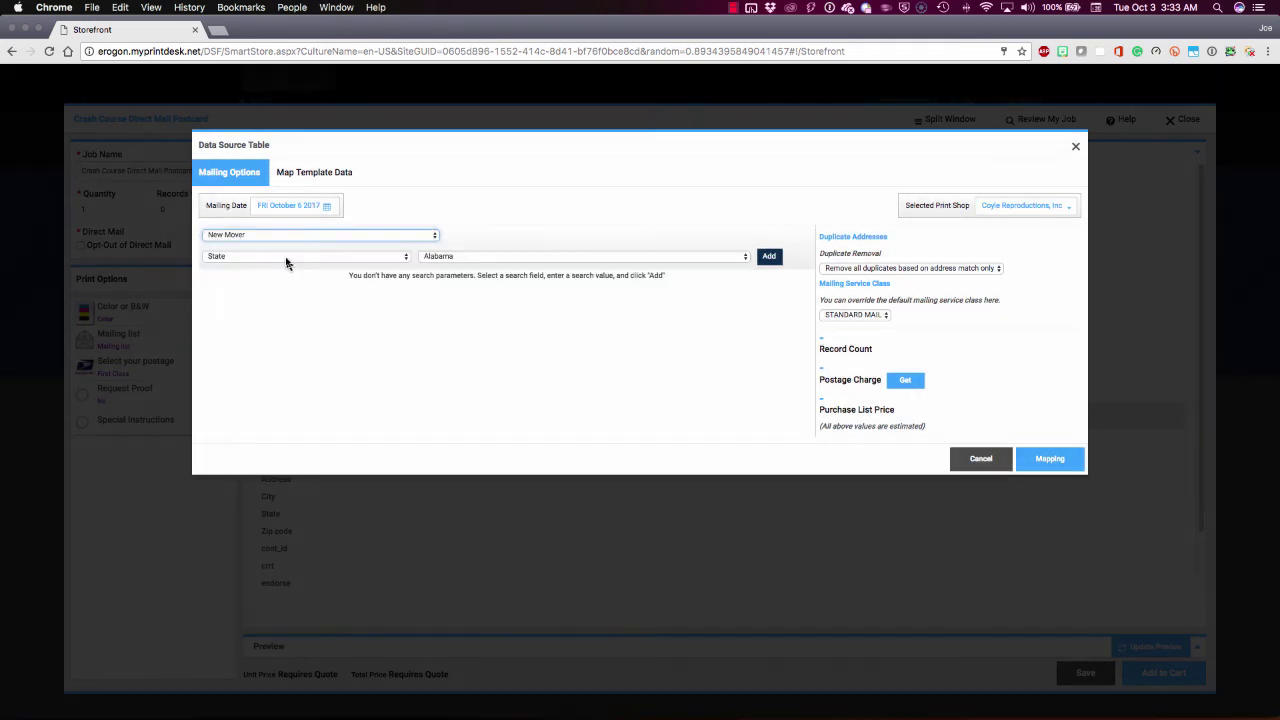
{"action": "left_click", "coordinate": [286, 258]}
{"action": "key", "text": "Escape"}
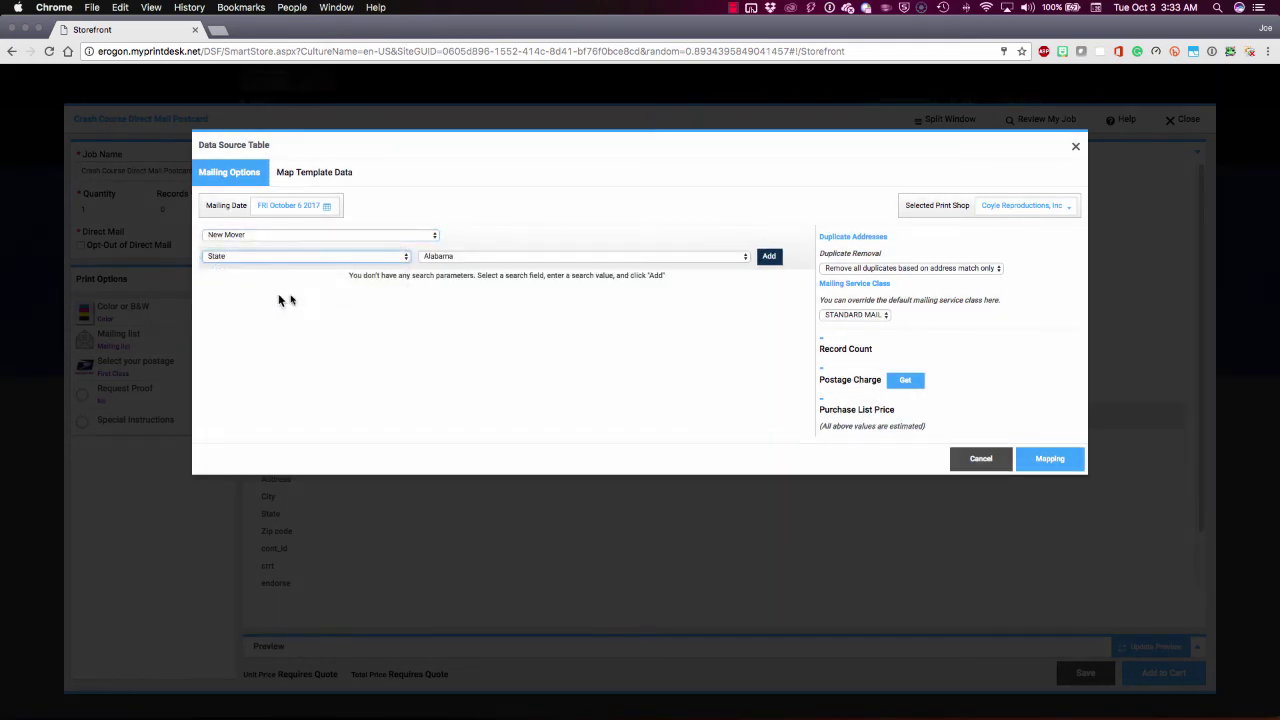
Add a ZIP 92592 search parameter, yielding 4502 records, and close the list query
{"action": "key", "text": "z"}
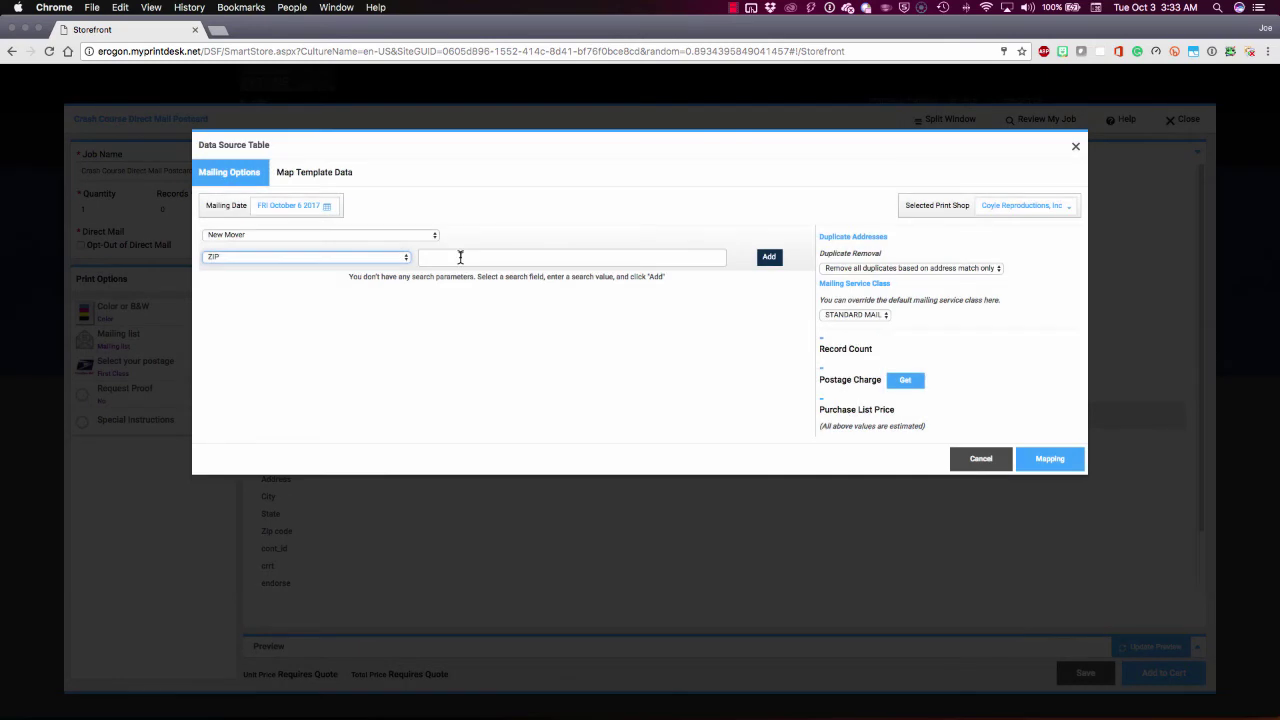
{"action": "left_click", "coordinate": [460, 257]}
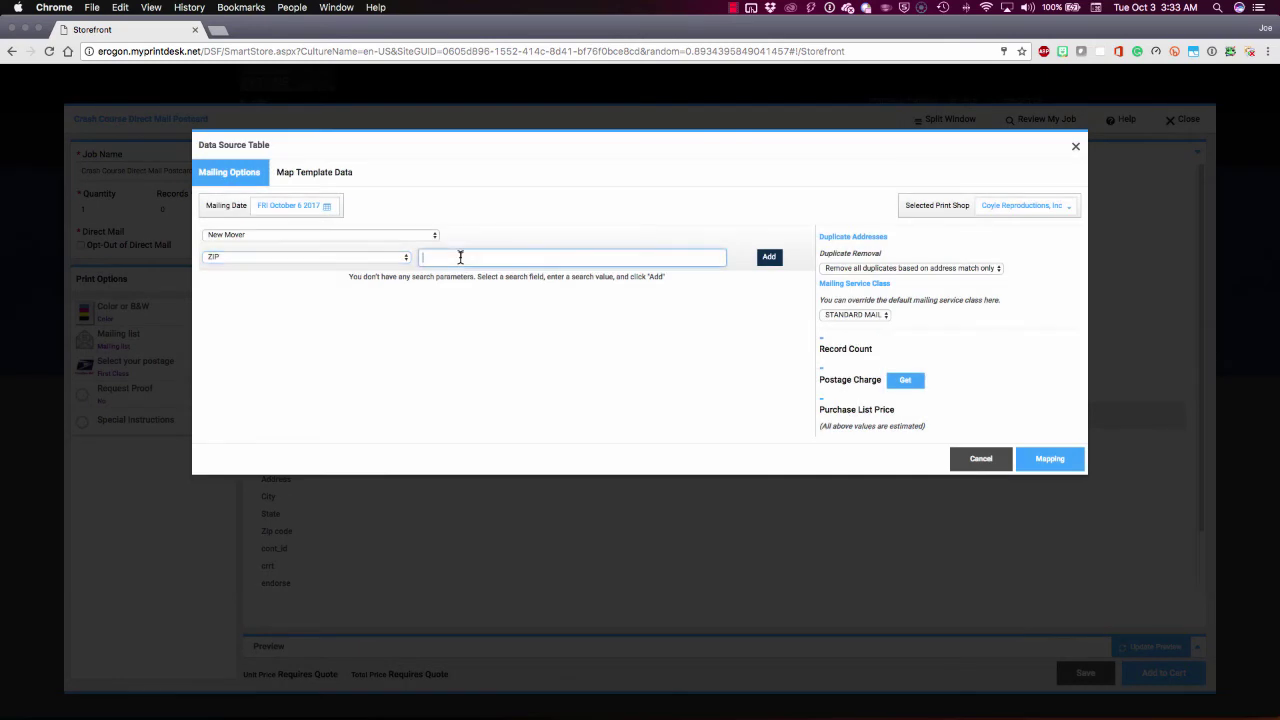
{"action": "type", "text": "92592"}
{"action": "left_click", "coordinate": [767, 257]}
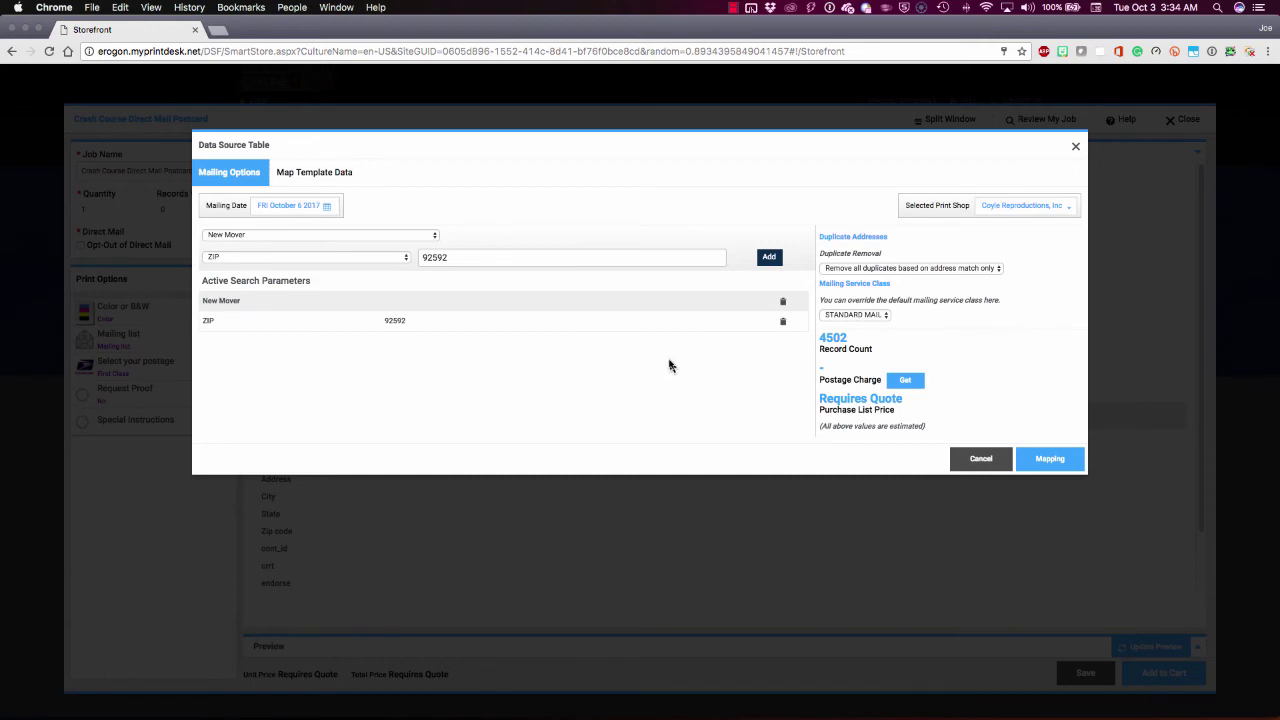
{"action": "left_click", "coordinate": [374, 240]}
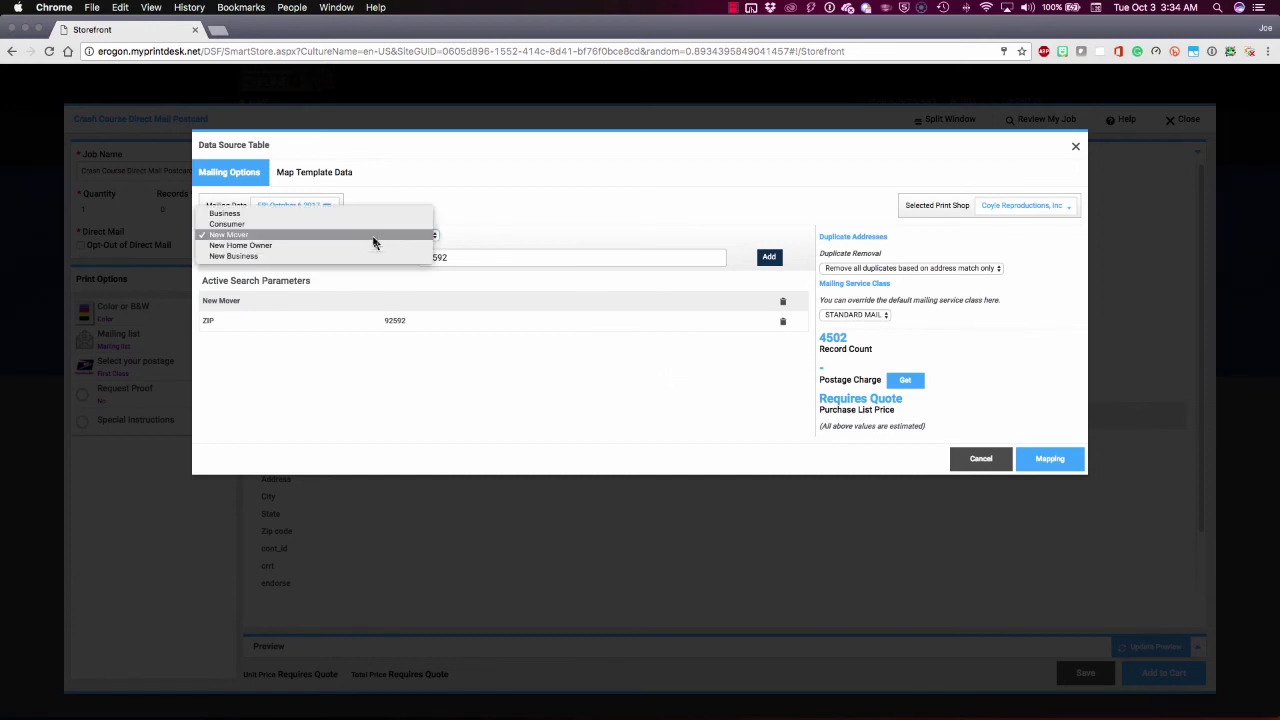
{"action": "left_click", "coordinate": [560, 200]}
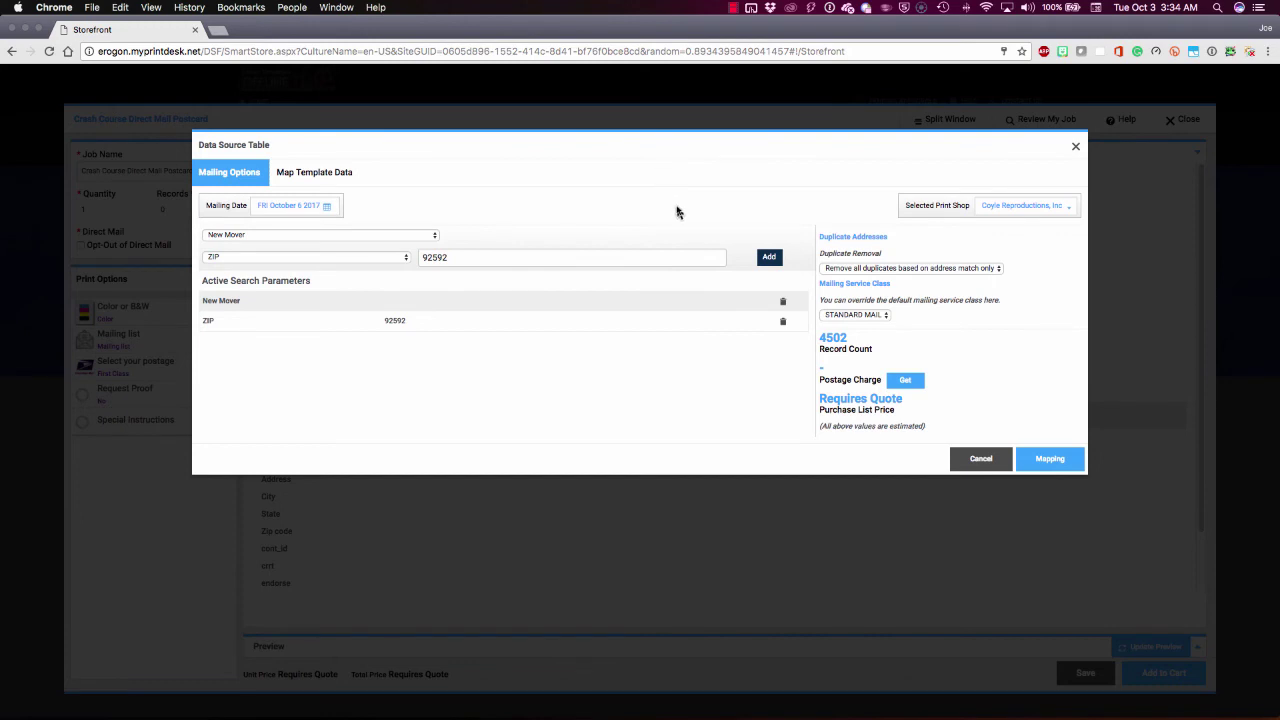
{"action": "left_click", "coordinate": [1076, 147]}
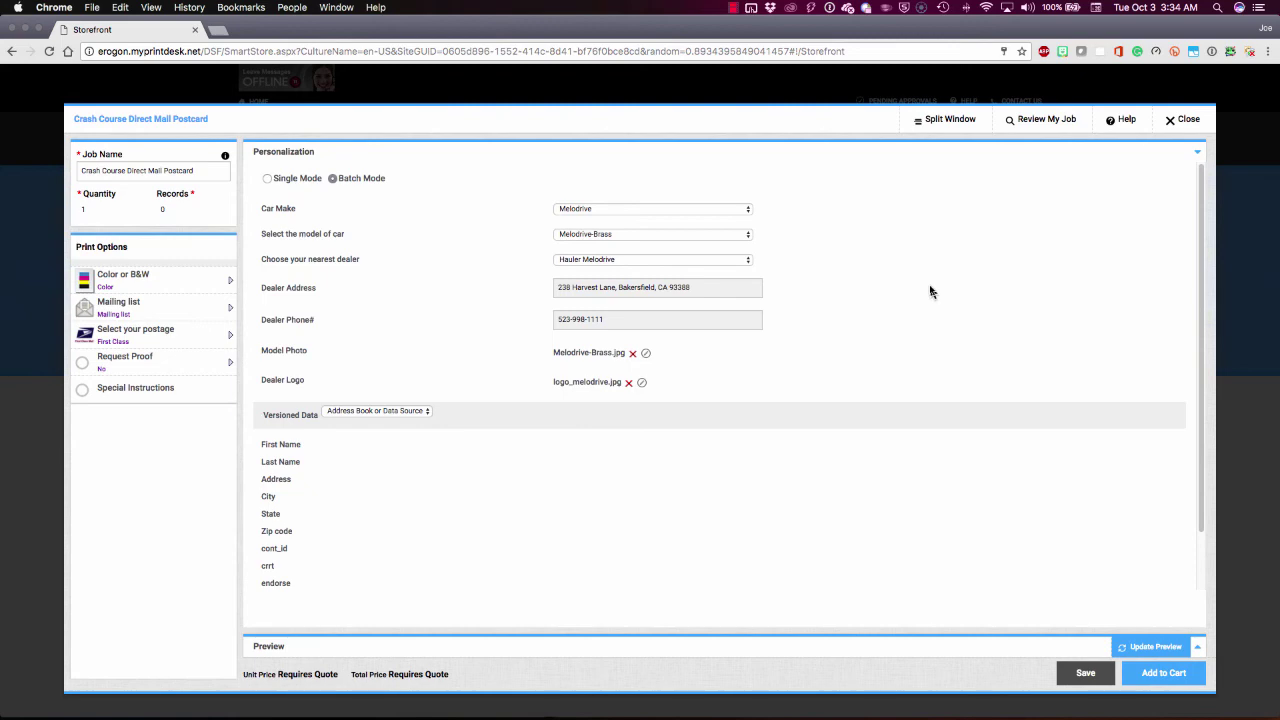
Close the postcard job editor, discarding unsaved changes
{"action": "left_click", "coordinate": [1188, 120]}
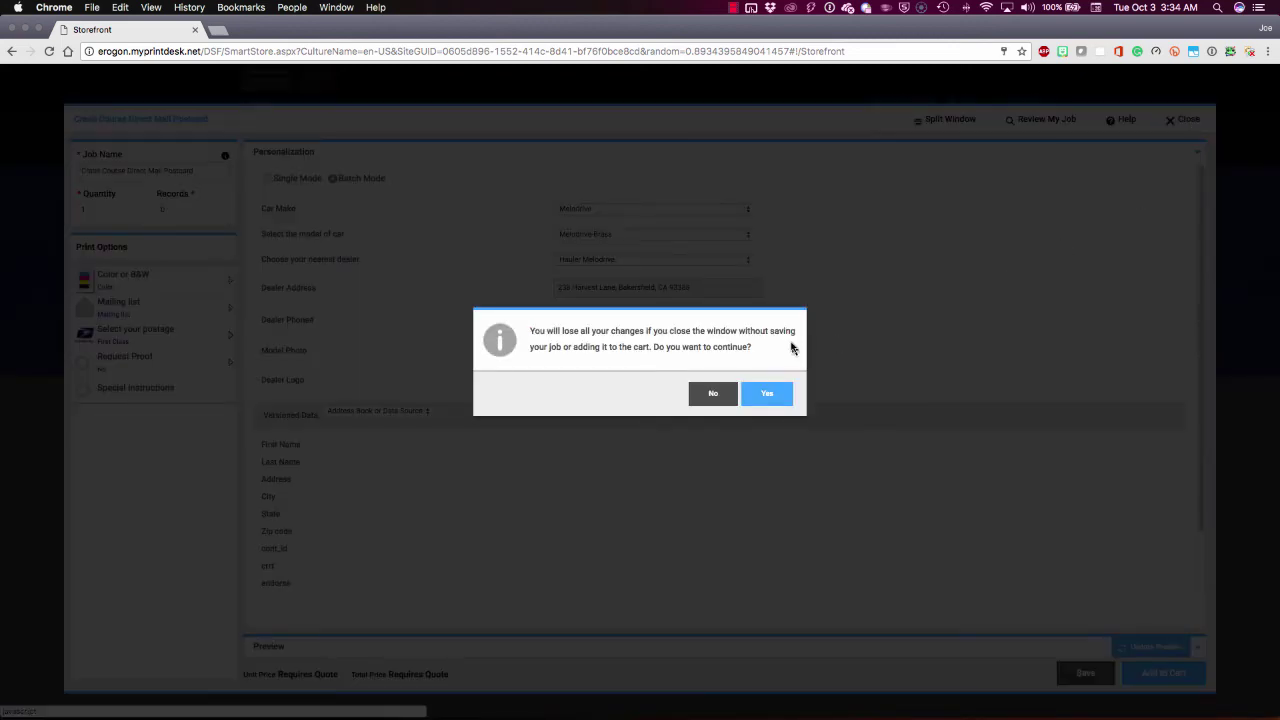
{"action": "left_click", "coordinate": [767, 395]}
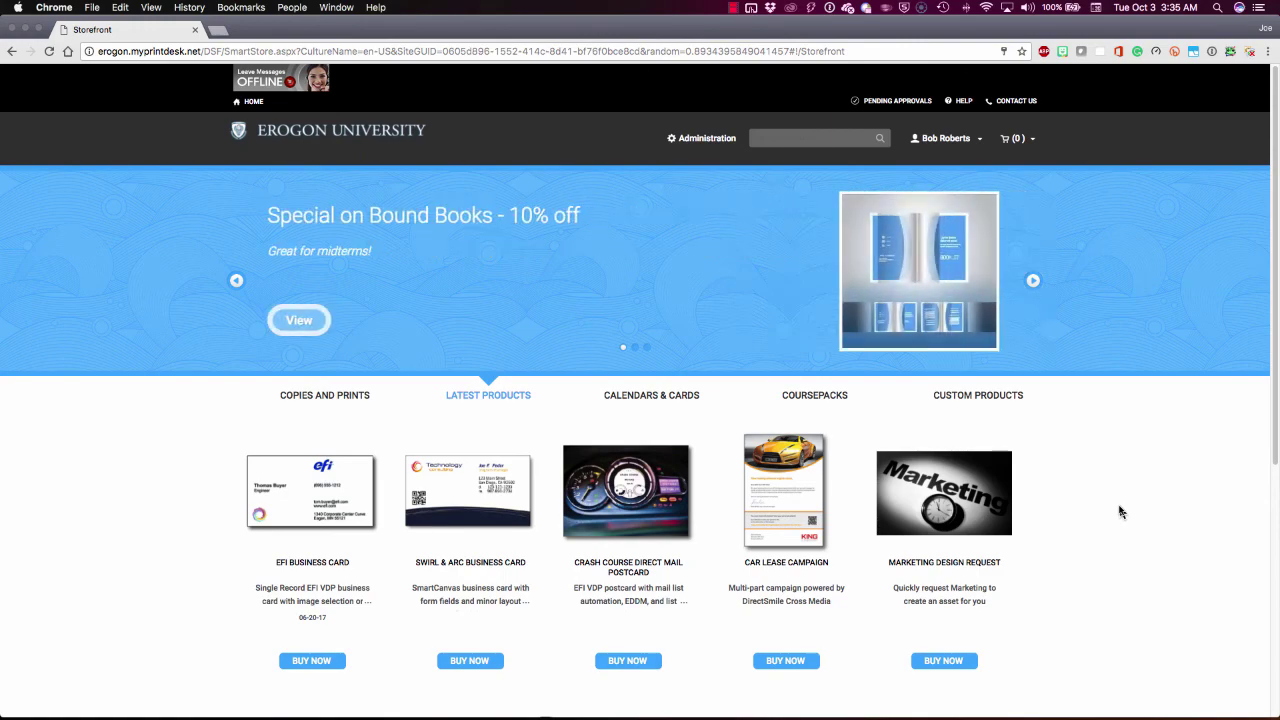
Open the Job Ticket for the Crash Course Direct Mail Postcard job in Operator View
{"action": "key", "text": "ctrl+Right"}
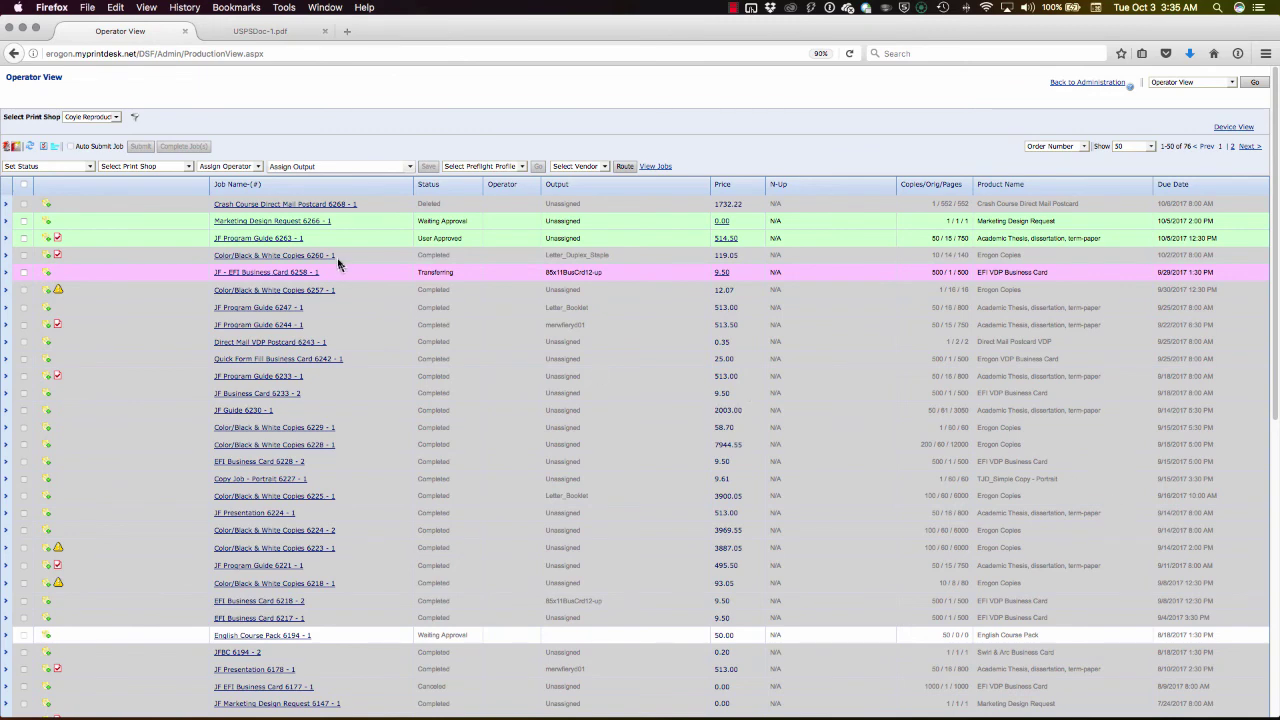
{"action": "right_click", "coordinate": [293, 206]}
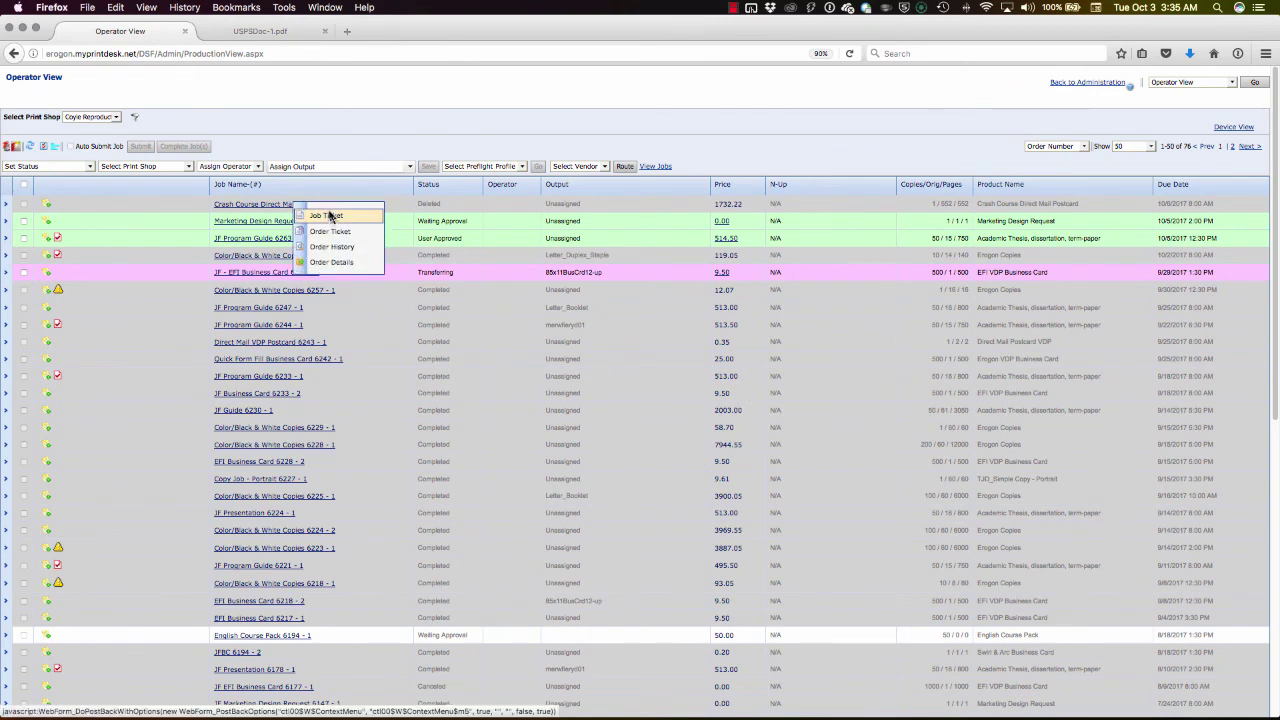
{"action": "left_click", "coordinate": [325, 210]}
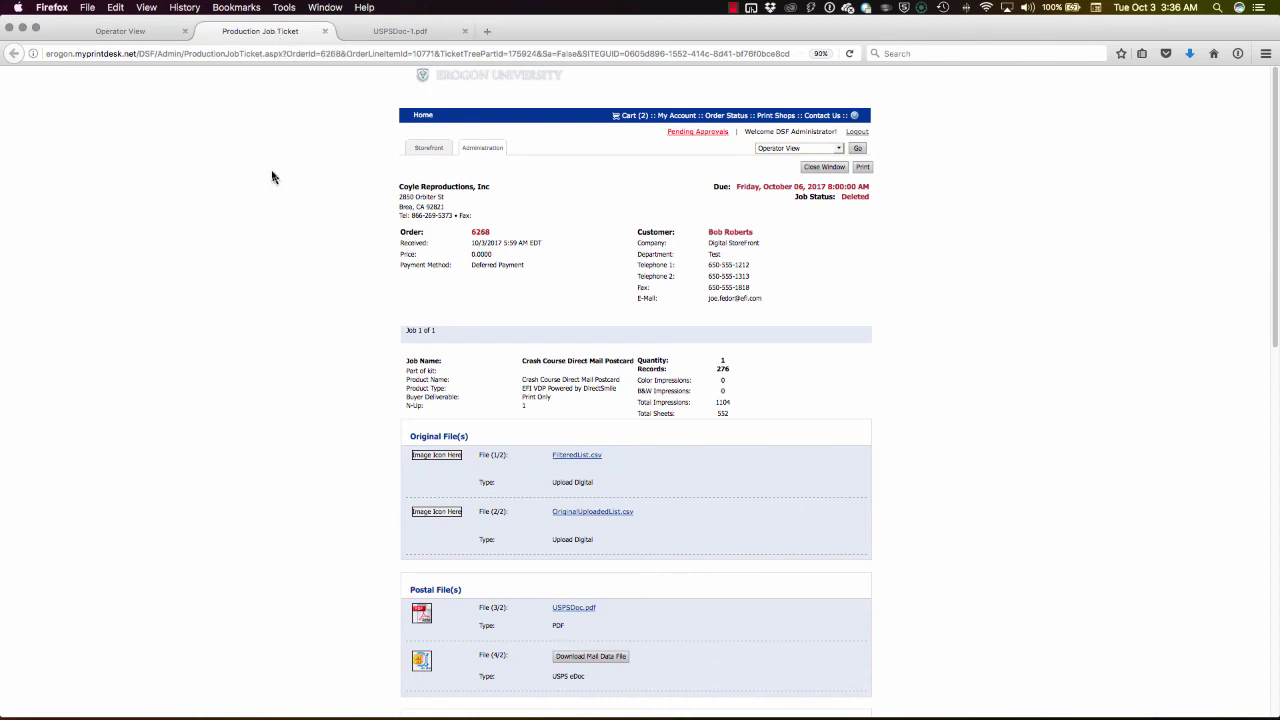
{"action": "scroll", "coordinate": [317, 463], "scroll_direction": "down", "scroll_amount": 3}
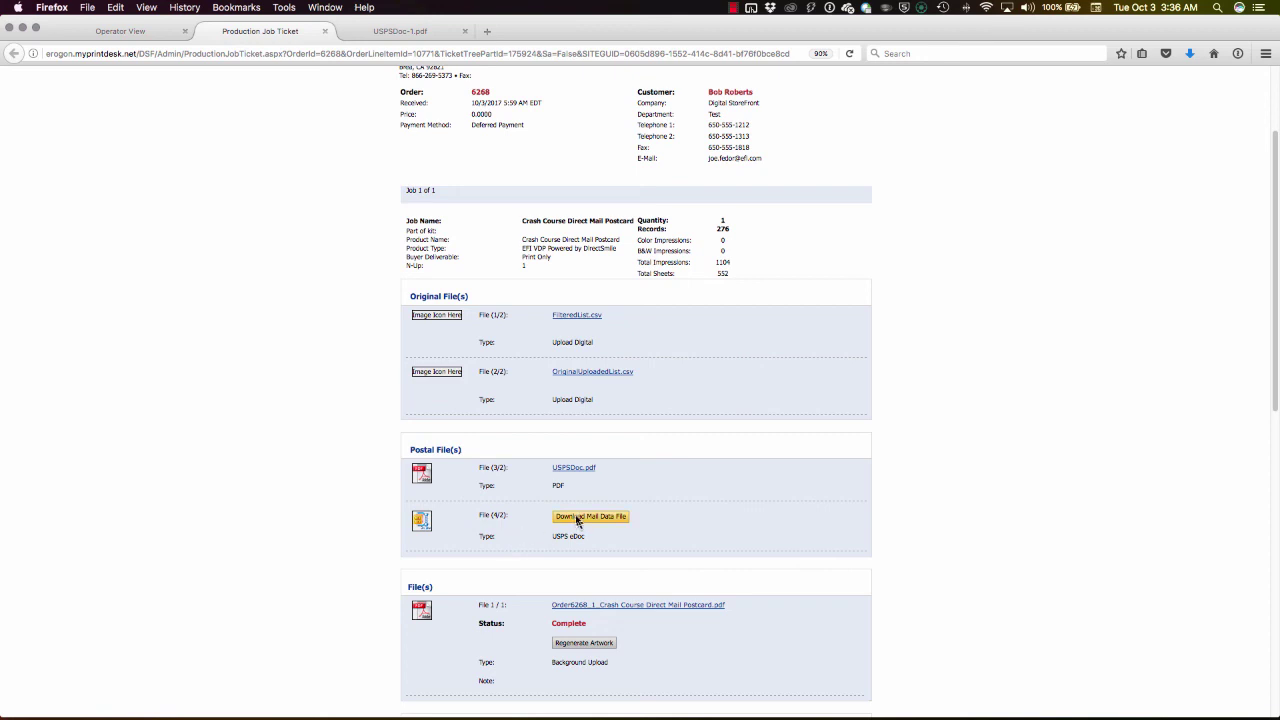
{"action": "left_click", "coordinate": [397, 34]}
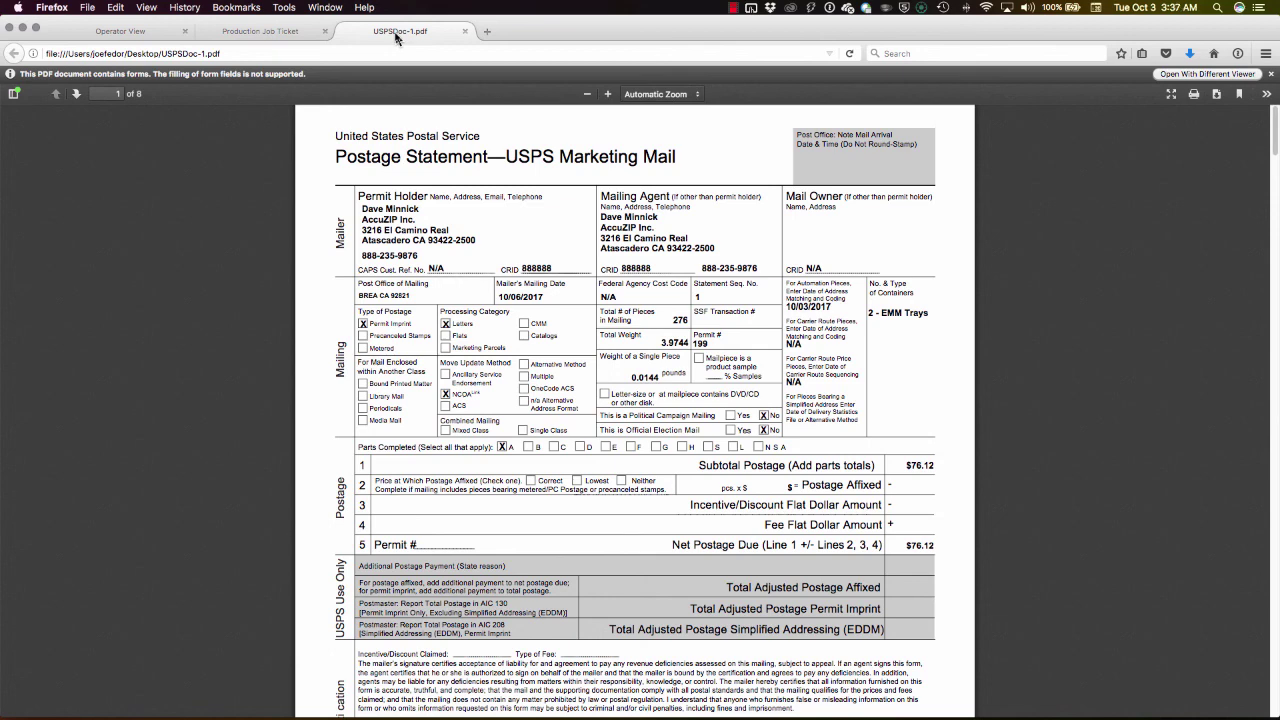
{"action": "left_click", "coordinate": [285, 32]}
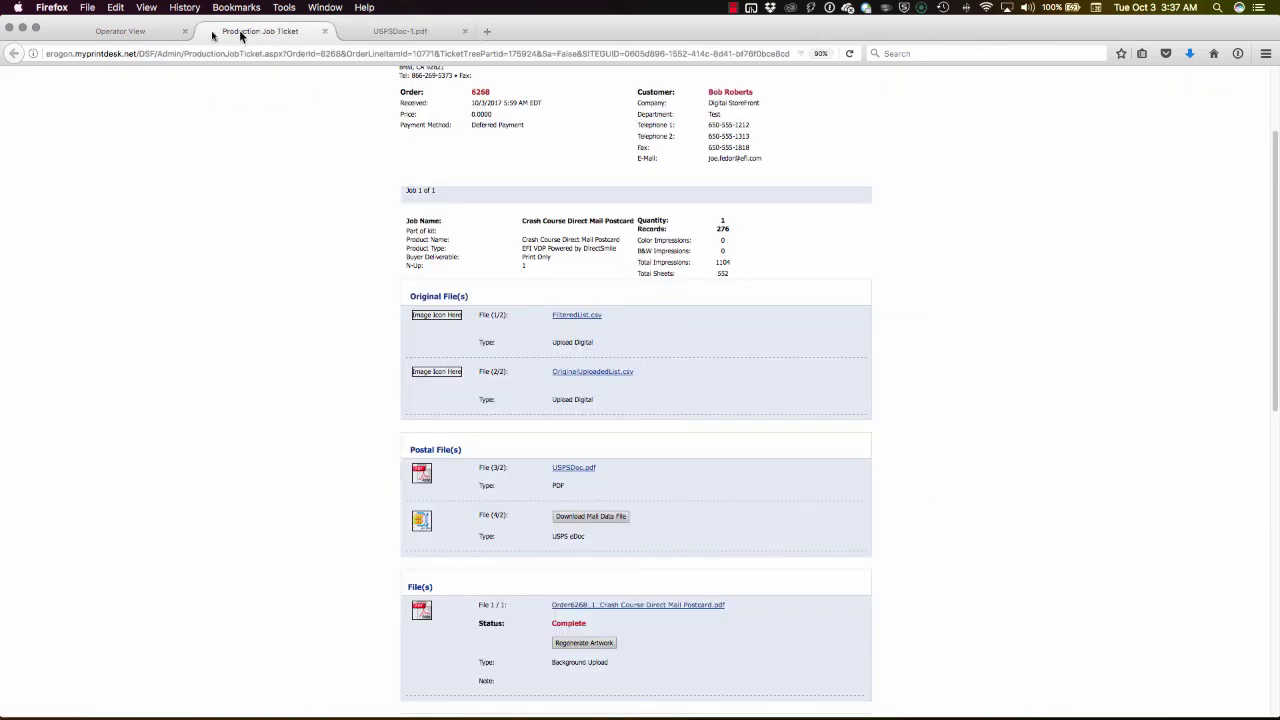